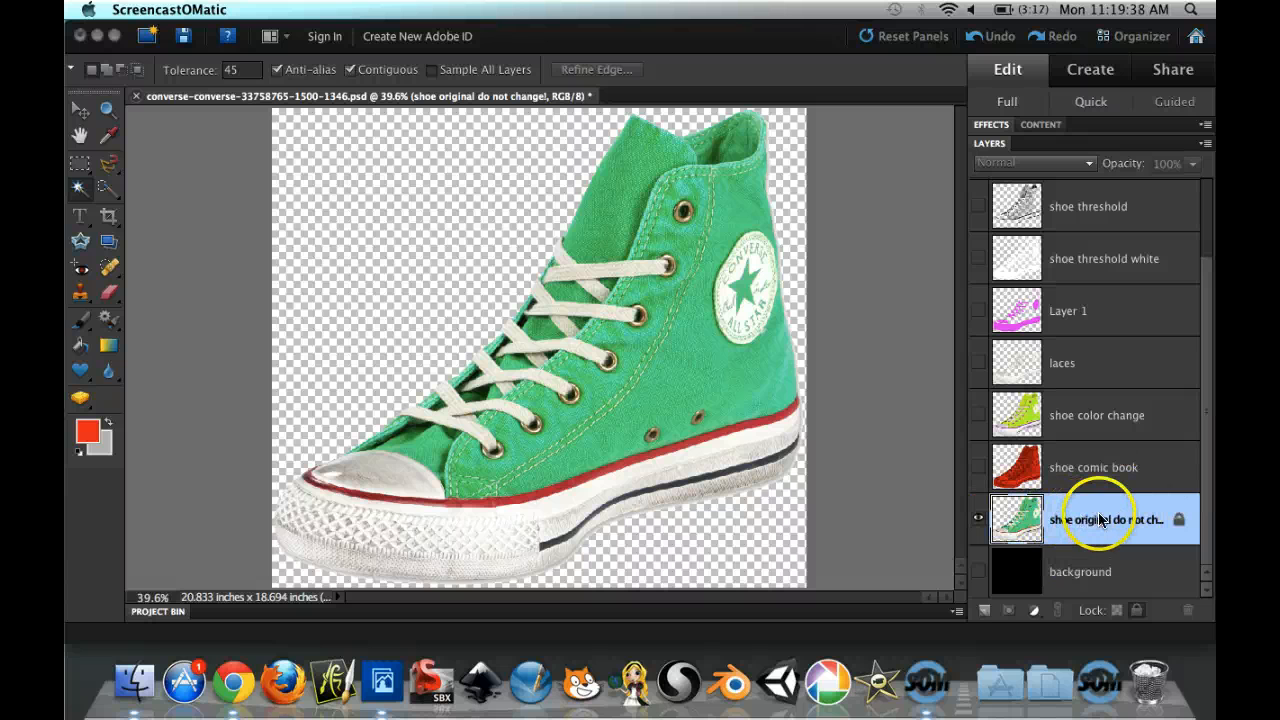
# Duplicate the "shoe original do not change!" layer as "shoe comic style" and unlock the copy.
pyautogui.click(1083, 519)
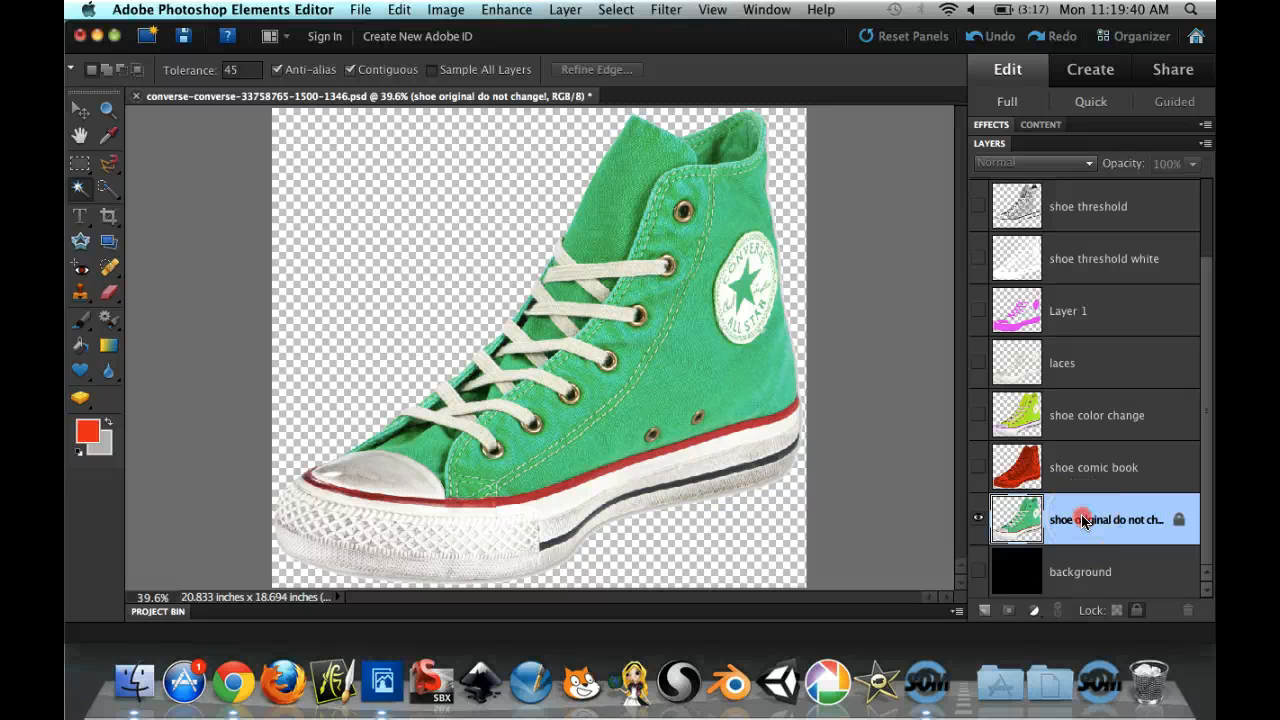
pyautogui.rightClick(1083, 519)
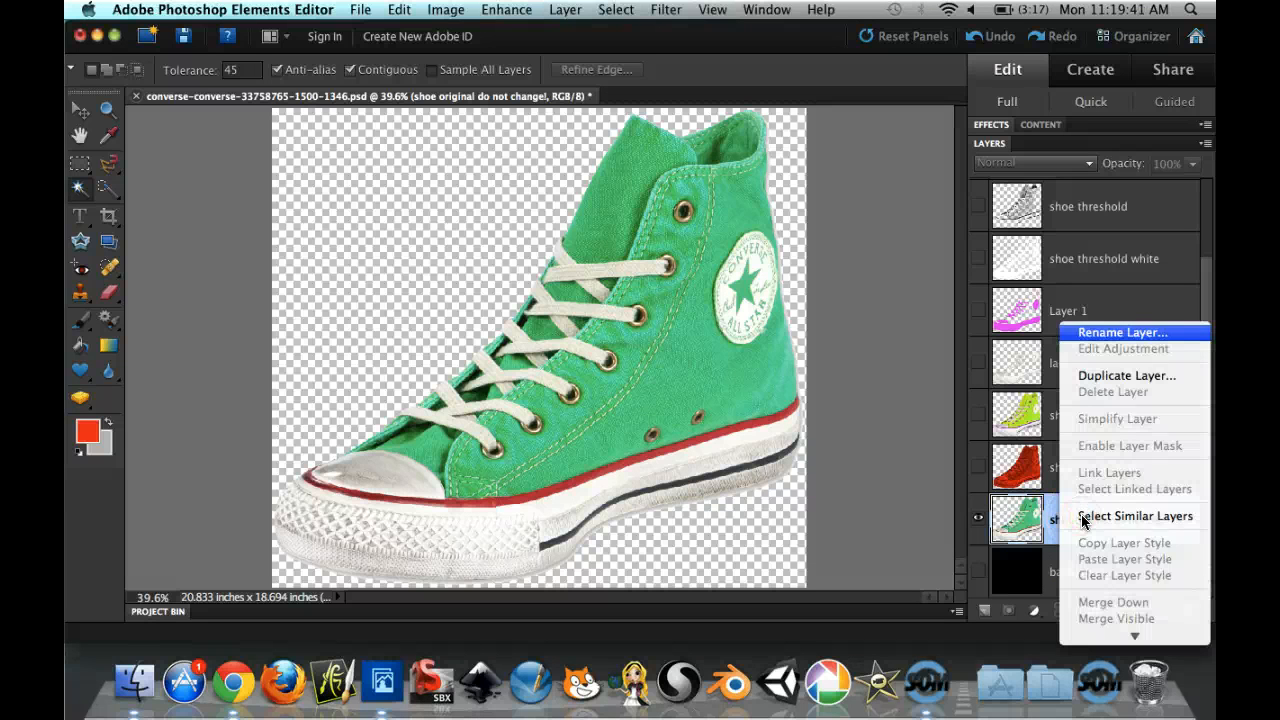
pyautogui.click(1119, 378)
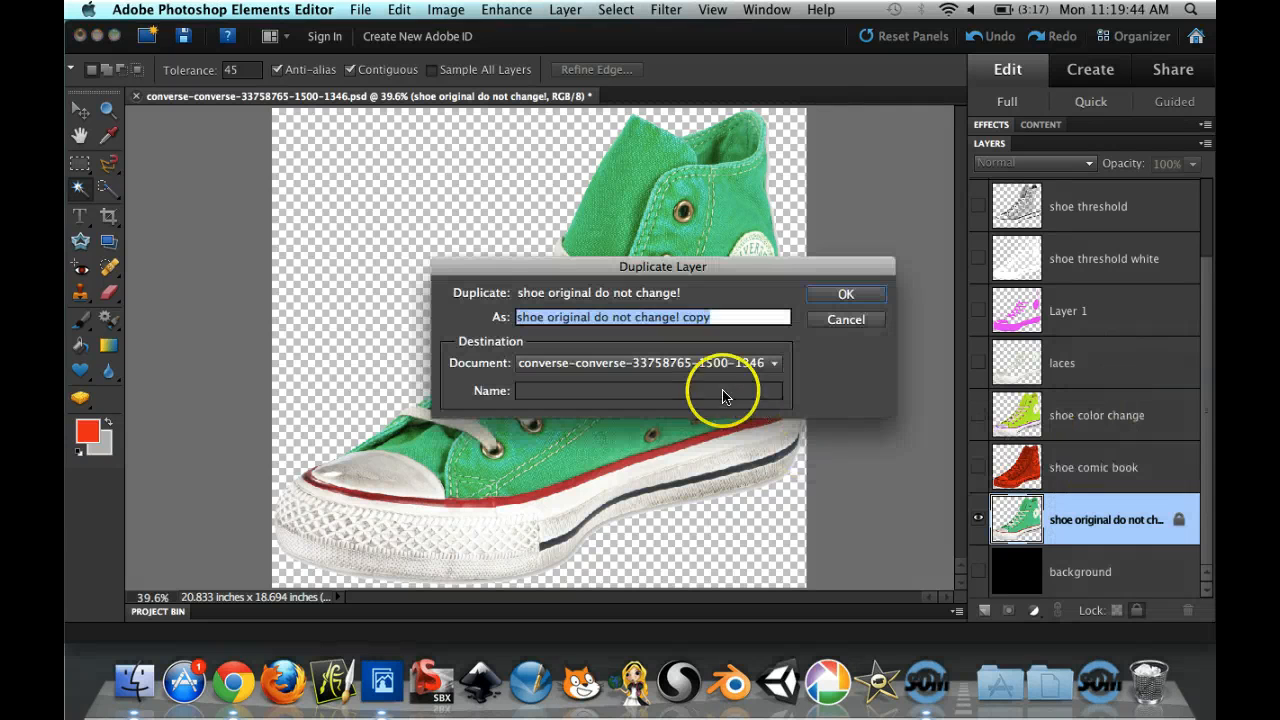
pyautogui.click(721, 316)
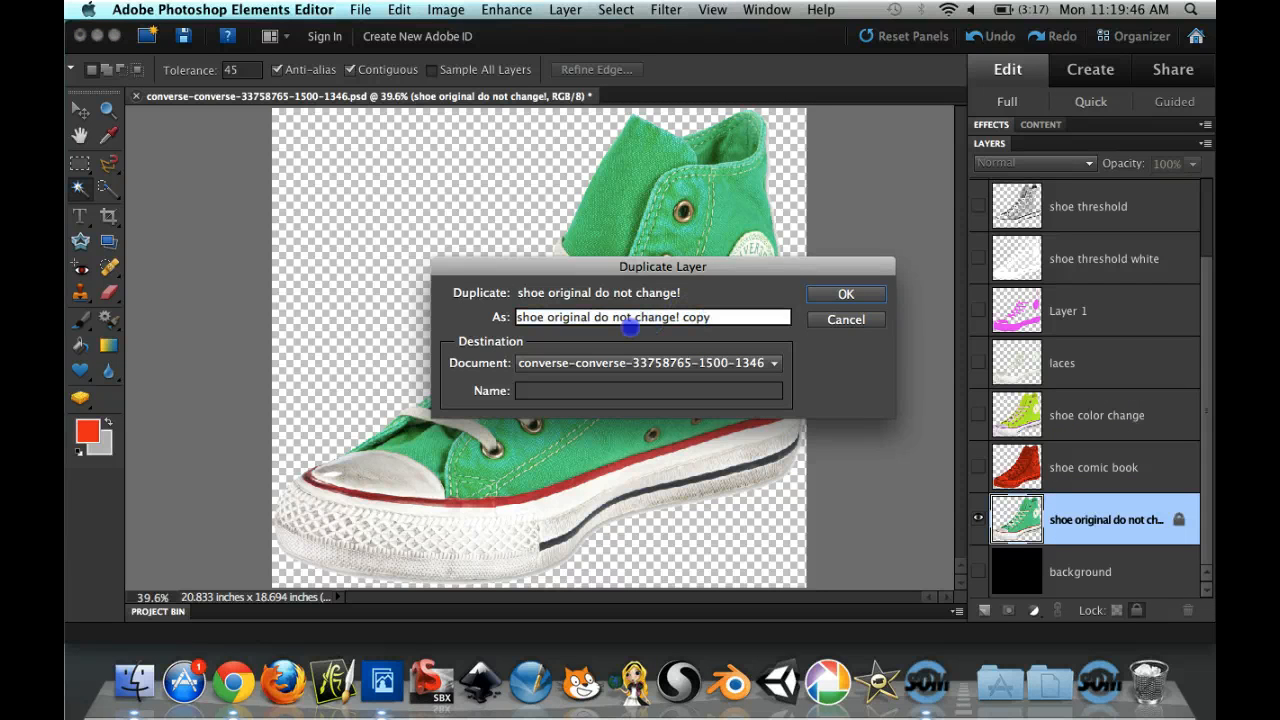
pyautogui.keyDown('shift'); pyautogui.click(550, 317); pyautogui.keyUp('shift')
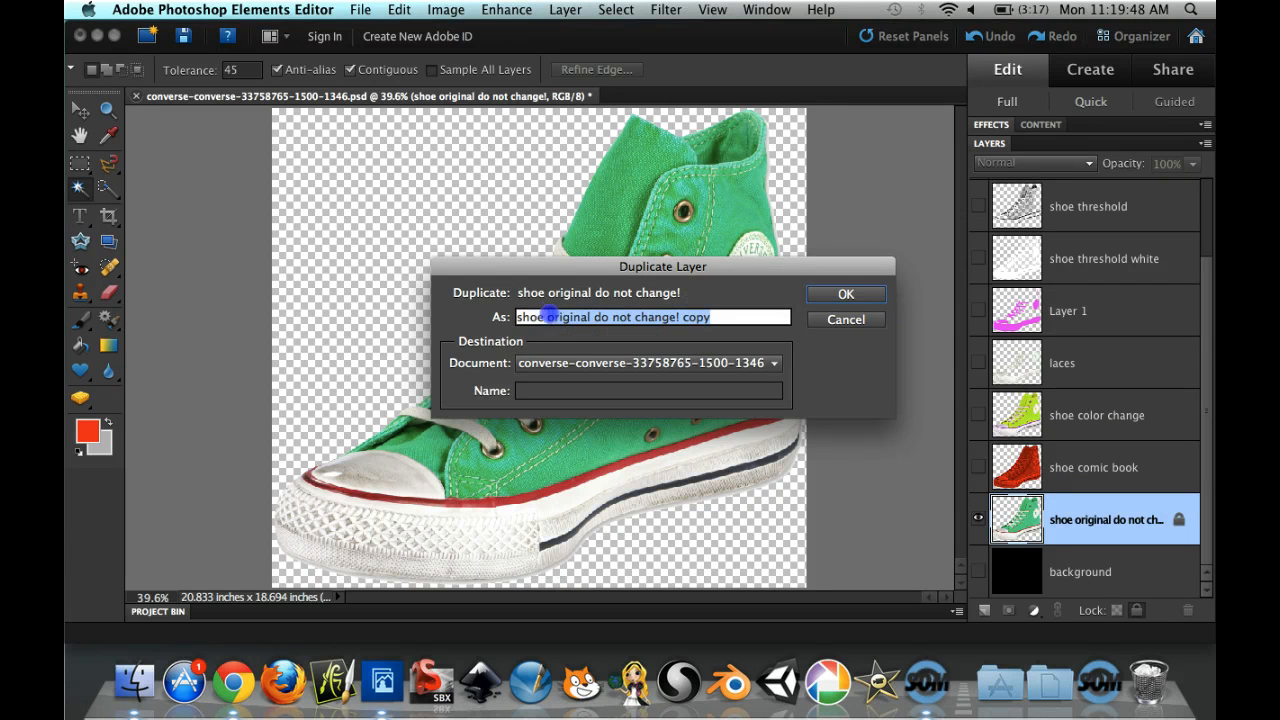
pyautogui.write('co')
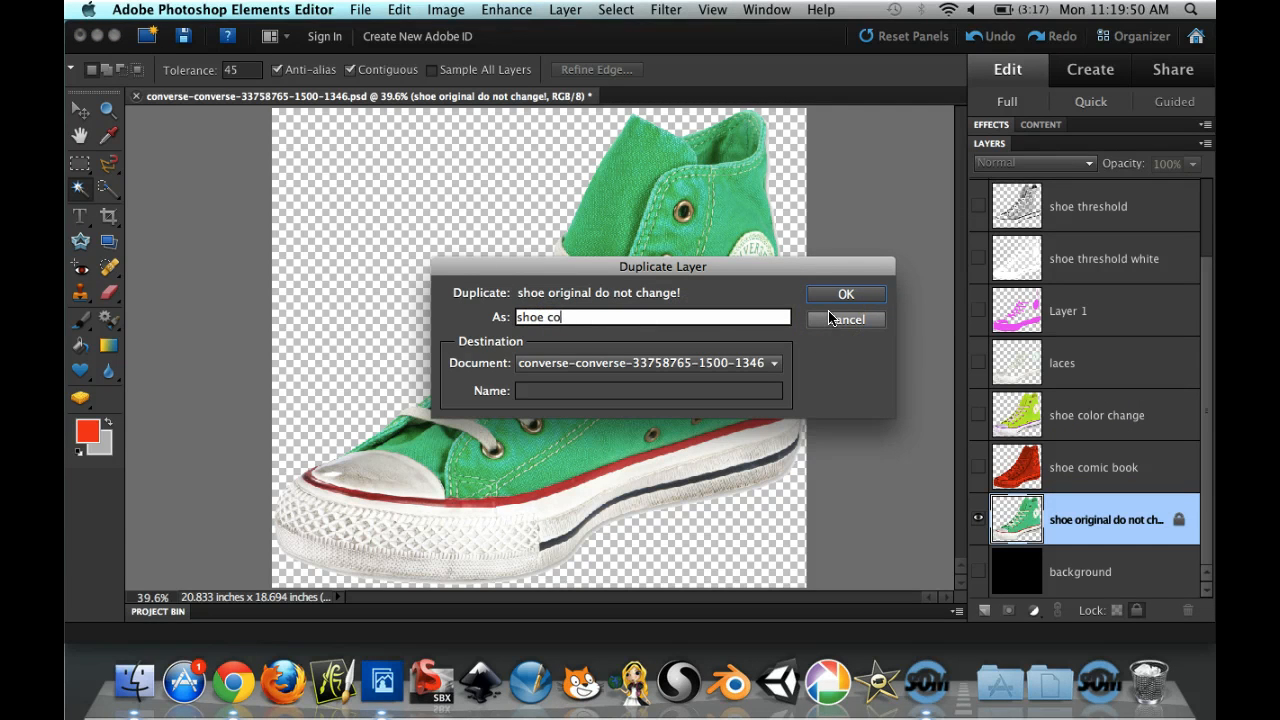
pyautogui.write('nuc style')
pyautogui.press('Return')
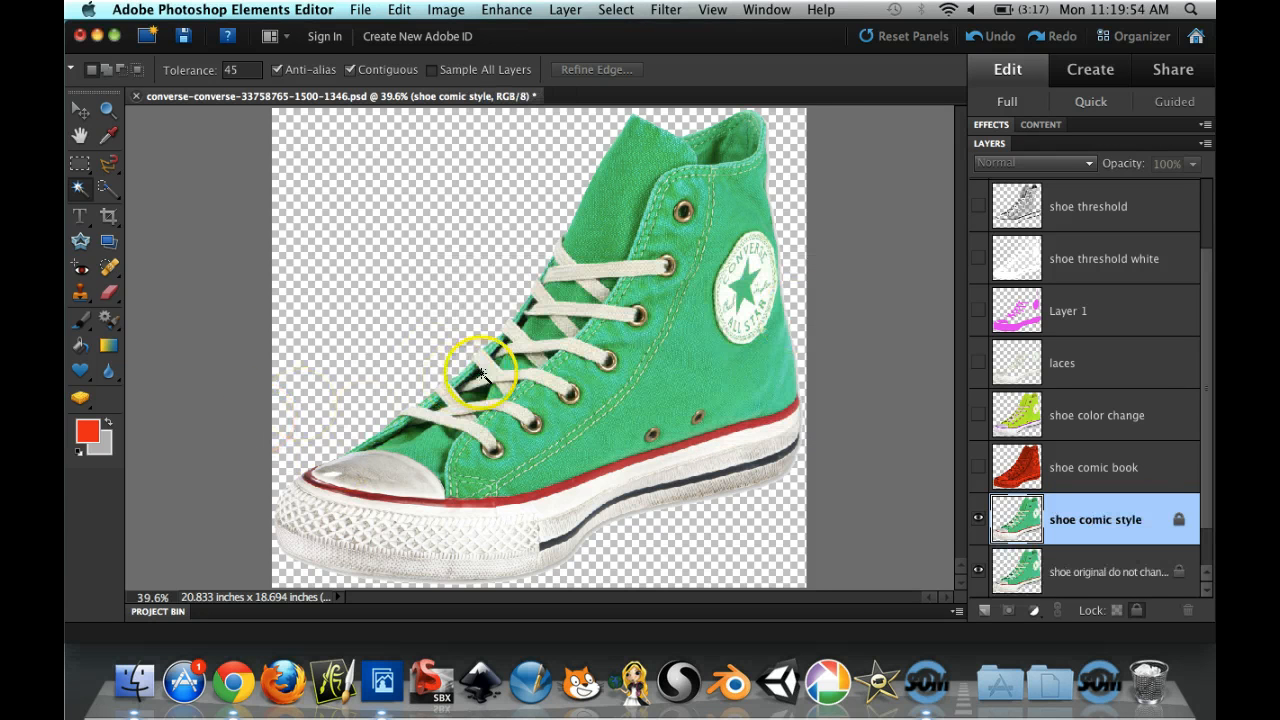
pyautogui.click(1148, 616)
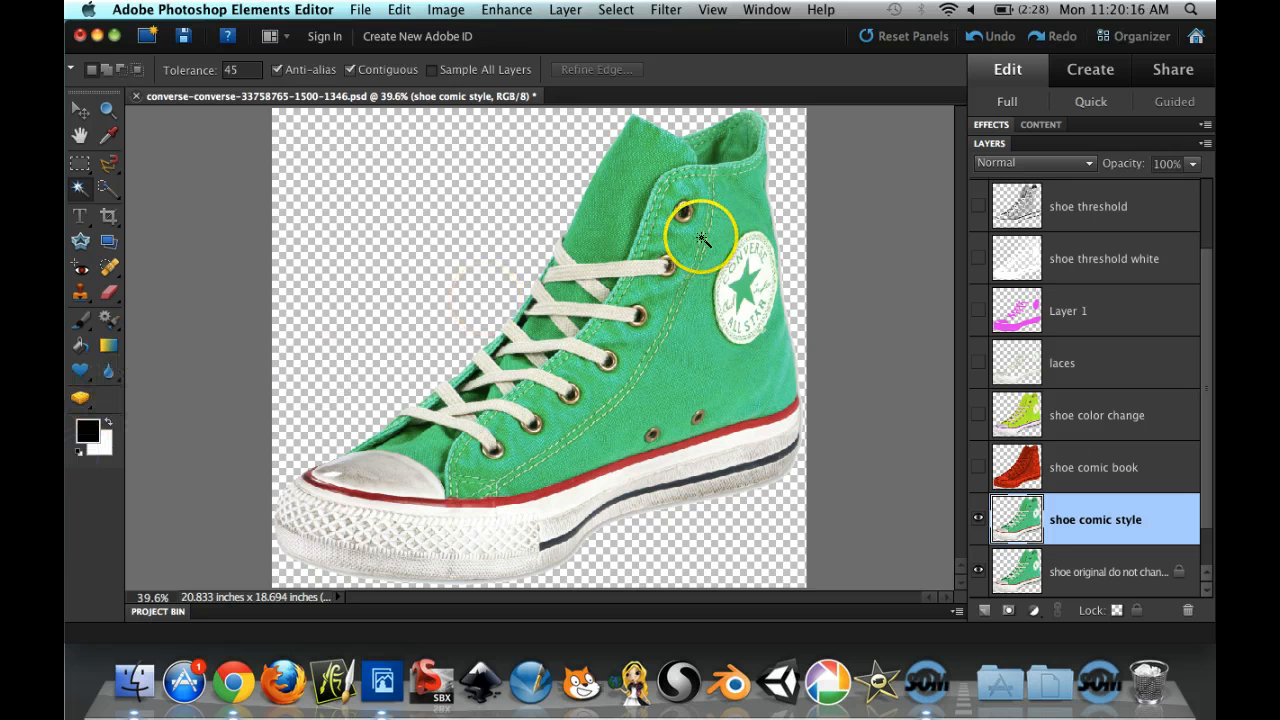
# Open the Filter Gallery for the shoe comic style layer, preview the Stamp sketch filter and choose Photocopy.
pyautogui.click(656, 8)
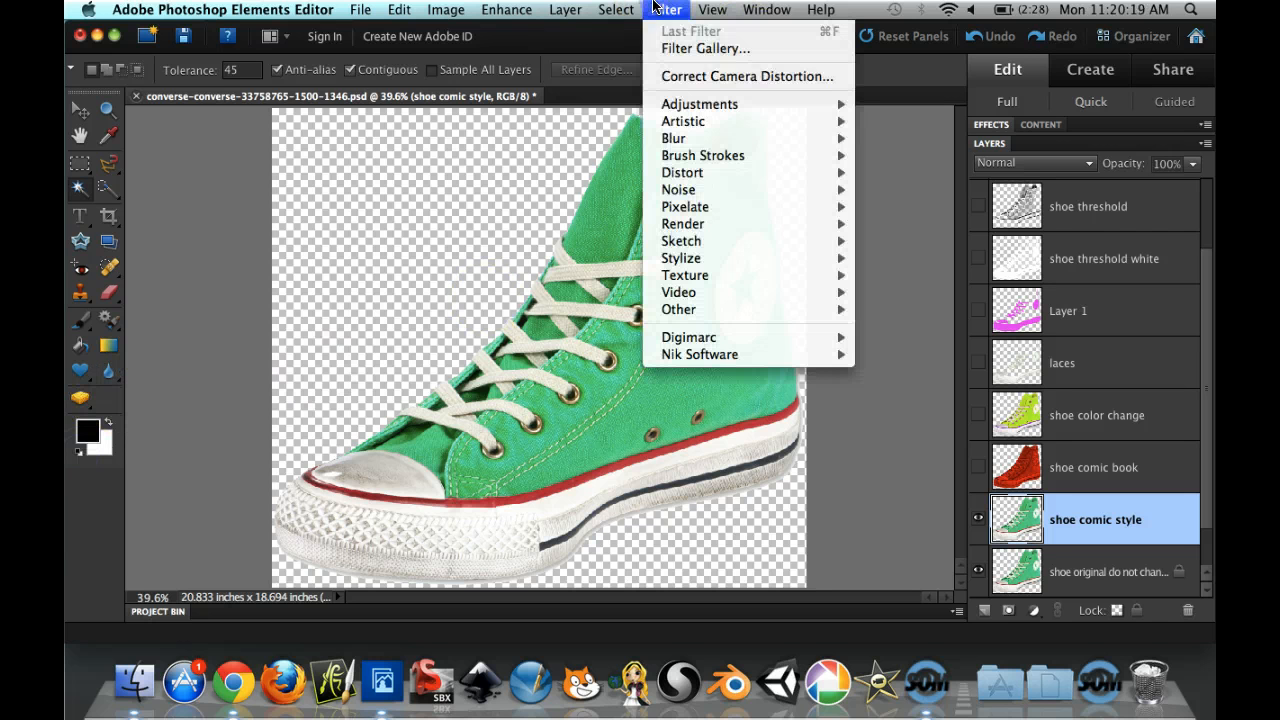
pyautogui.click(705, 48)
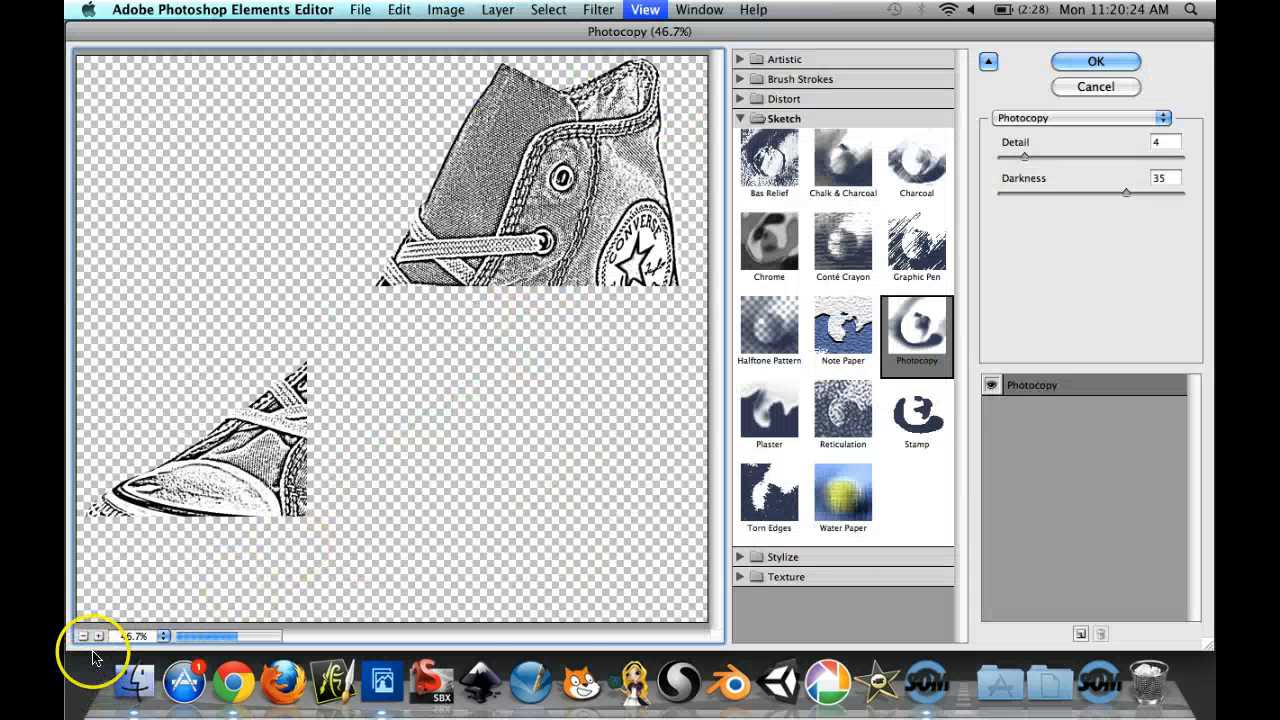
pyautogui.click(84, 637)
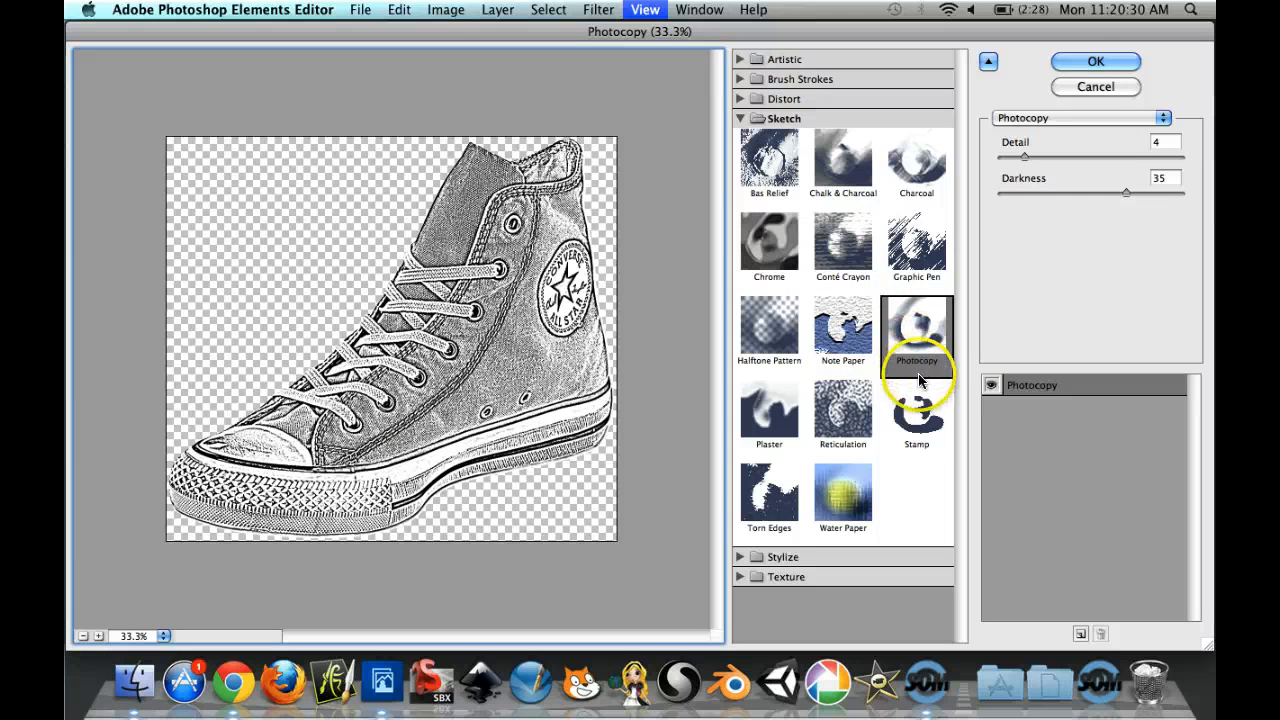
pyautogui.click(740, 118)
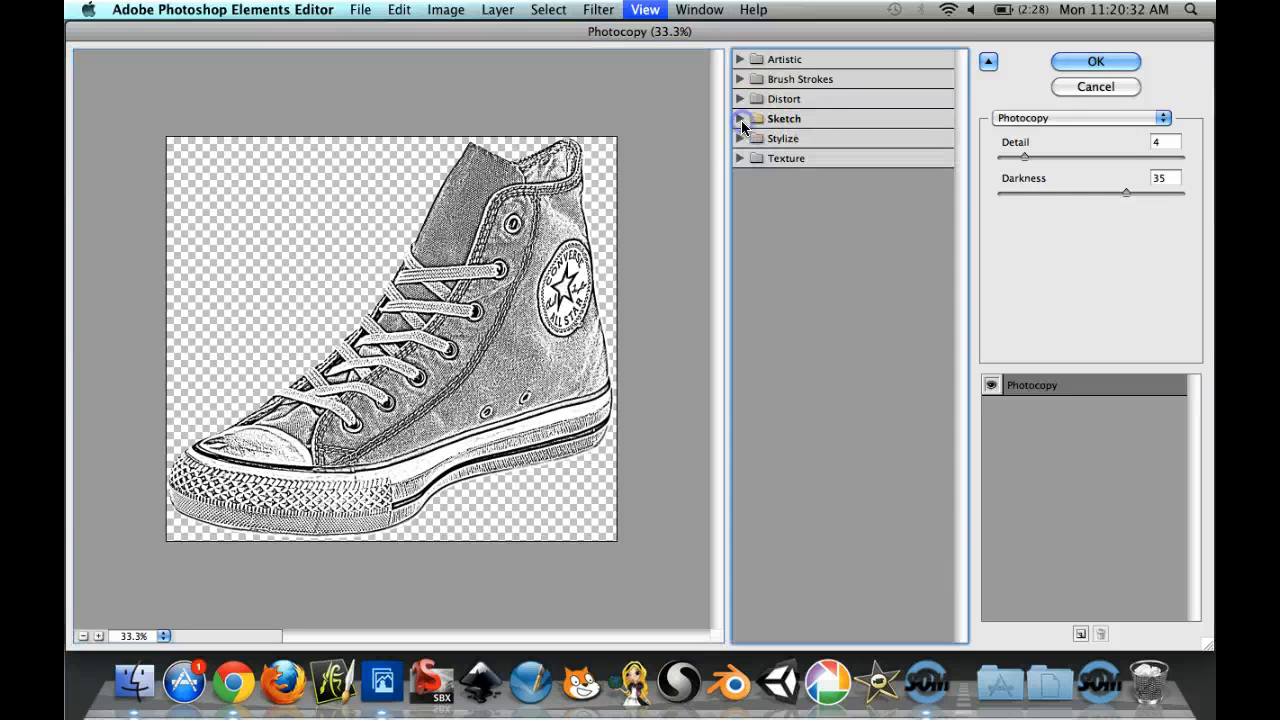
pyautogui.click(740, 118)
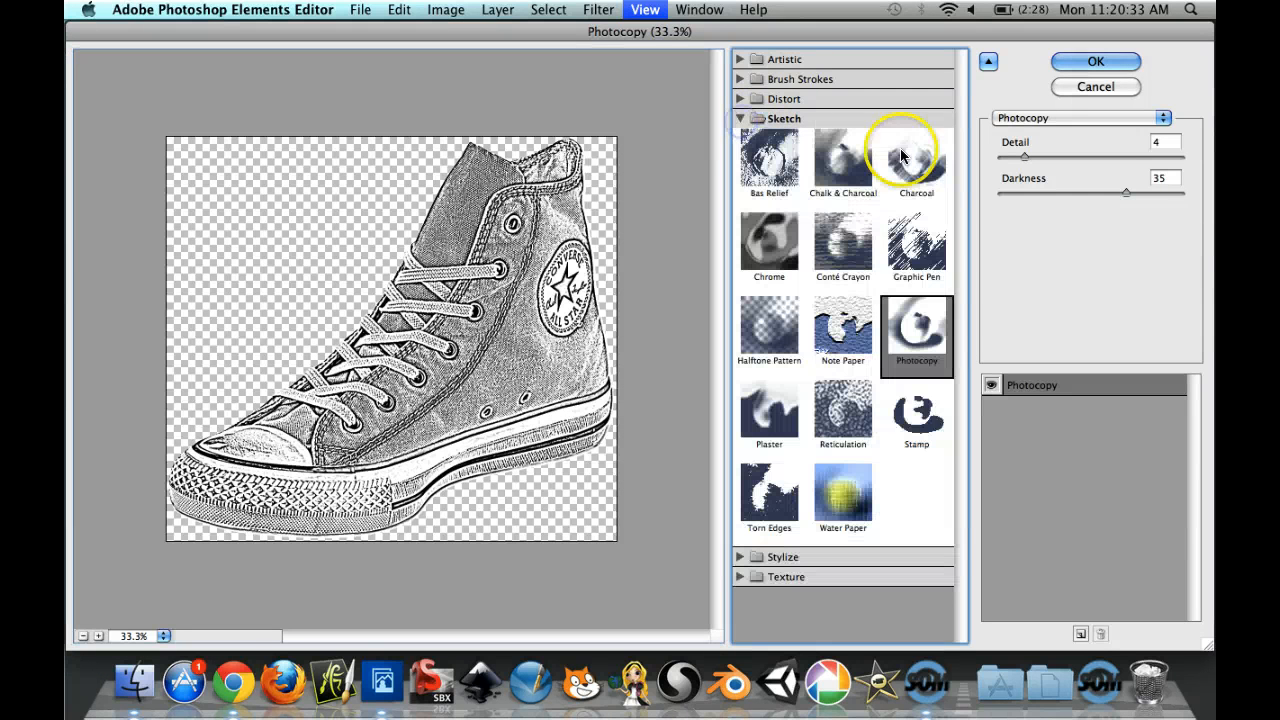
pyautogui.click(917, 431)
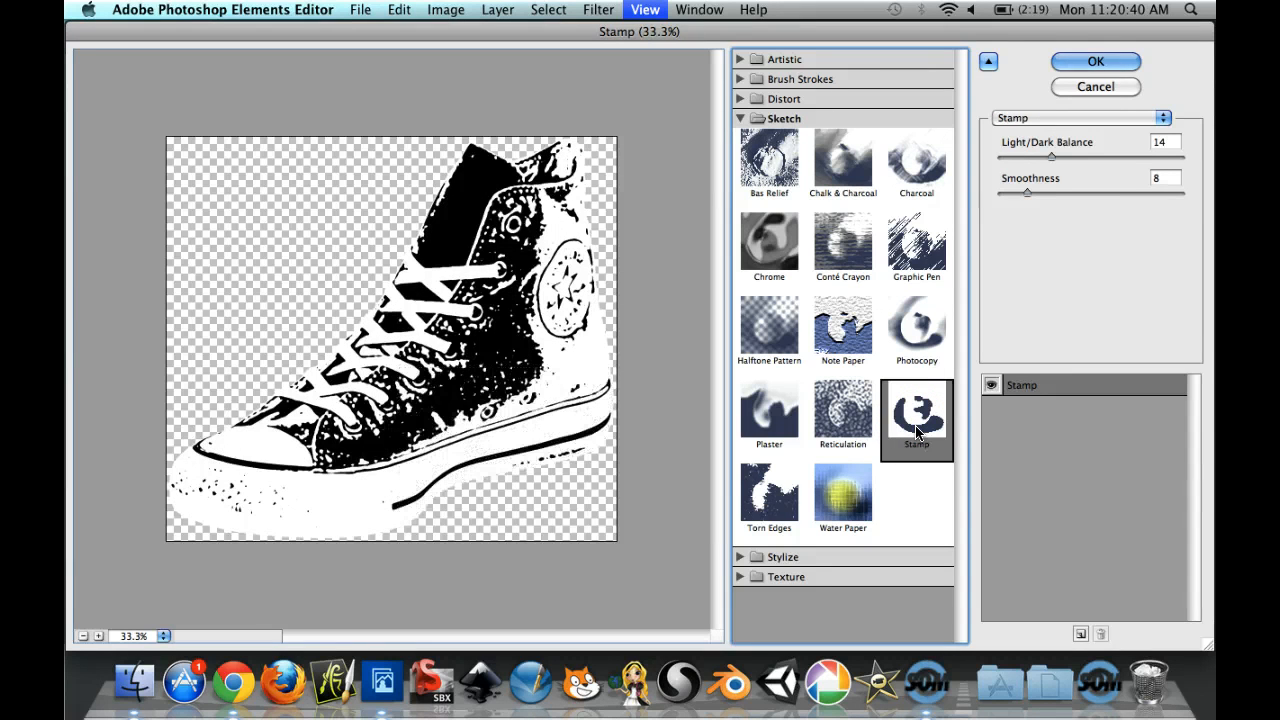
pyautogui.click(907, 330)
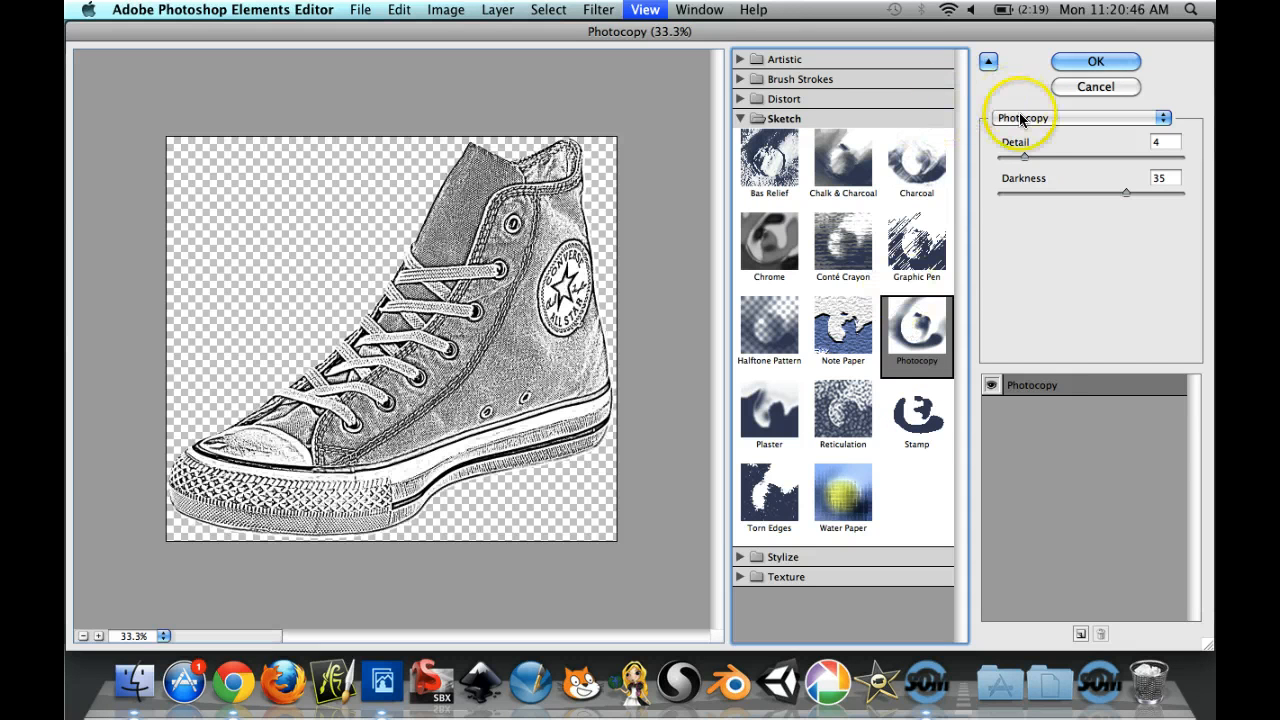
# Set the Photocopy filter's detail to 18 and its darkness to 6.
pyautogui.click(1022, 157)
pyautogui.moveTo(1017, 160); pyautogui.dragTo(1011, 158)
pyautogui.moveTo(1129, 193); pyautogui.dragTo(1146, 194)
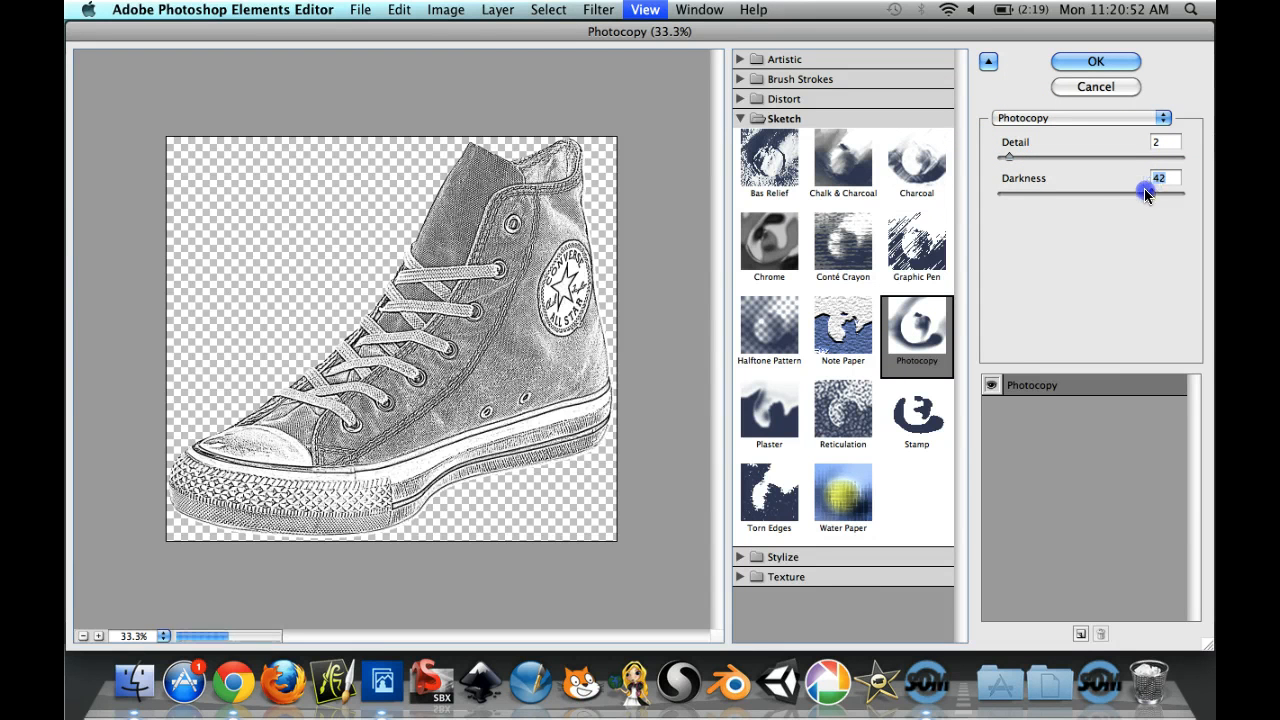
pyautogui.moveTo(1048, 206); pyautogui.dragTo(1030, 211)
pyautogui.moveTo(1011, 155); pyautogui.dragTo(1135, 142)
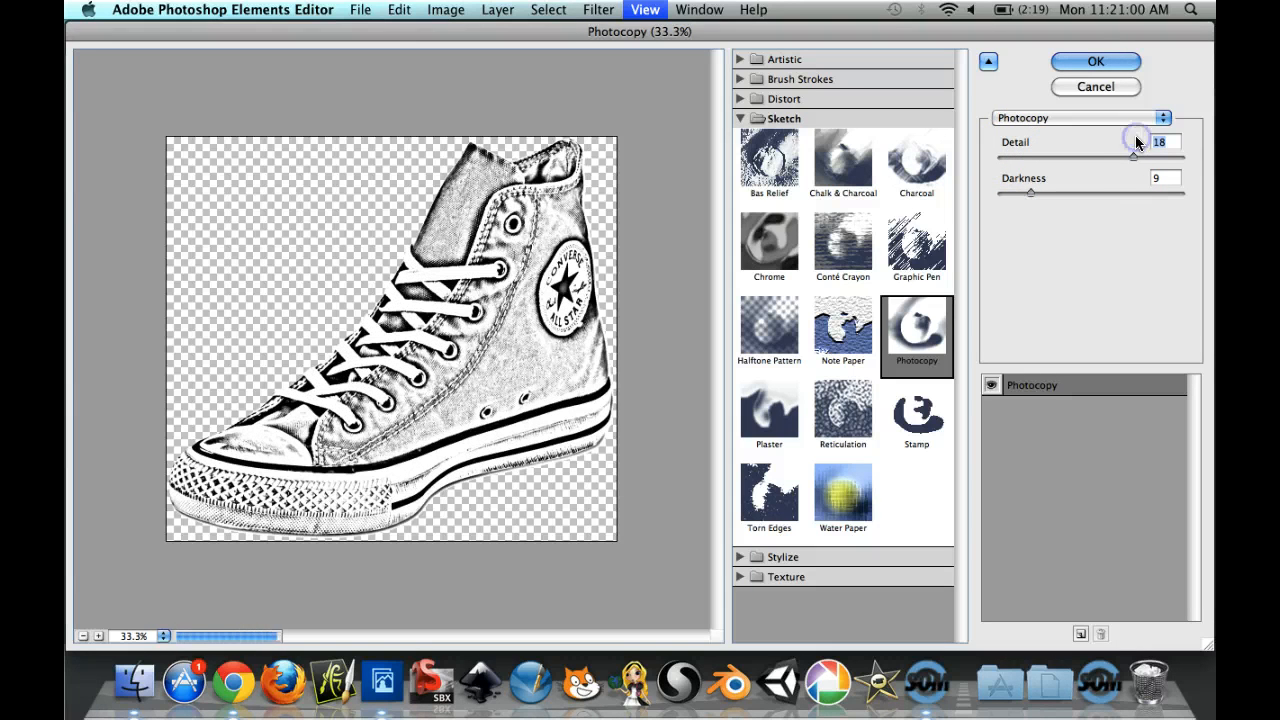
pyautogui.moveTo(1030, 192); pyautogui.dragTo(1018, 195)
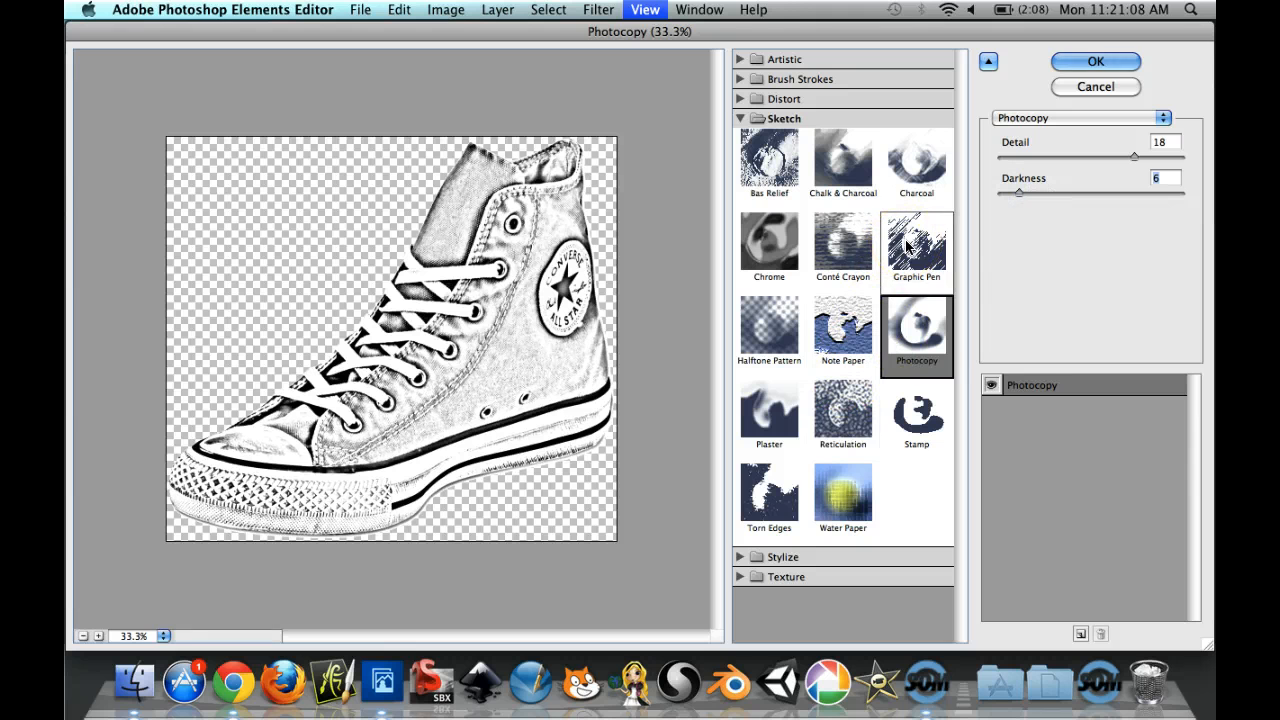
# Try the Graphic Pen, Stamp and Plaster sketch filters on the shoe, with Stamp's light/dark balance at 23.
pyautogui.click(908, 246)
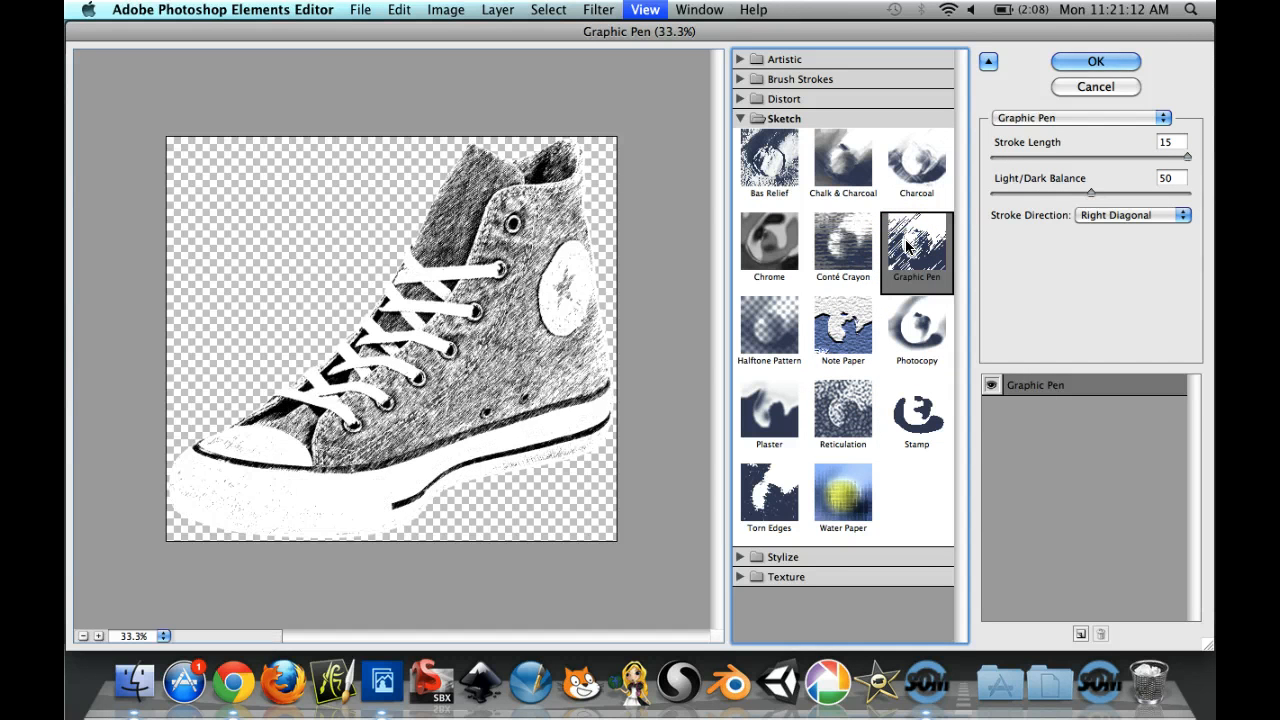
pyautogui.click(909, 329)
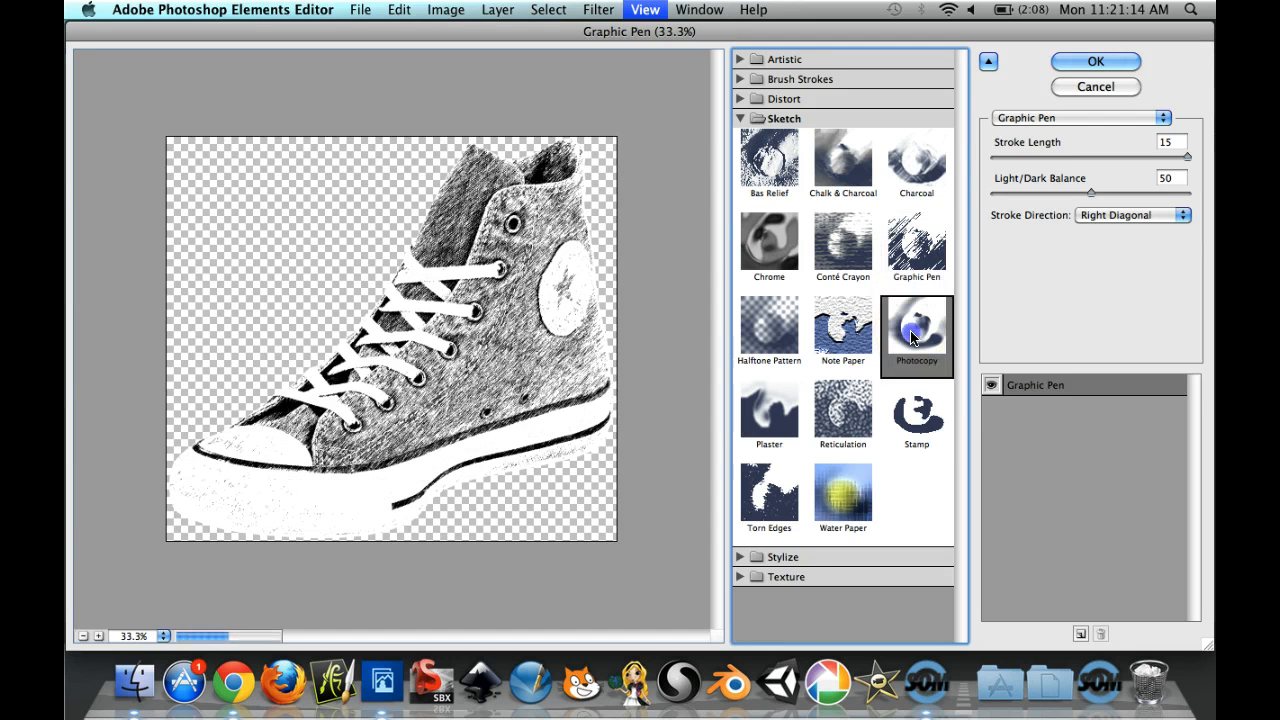
pyautogui.click(918, 420)
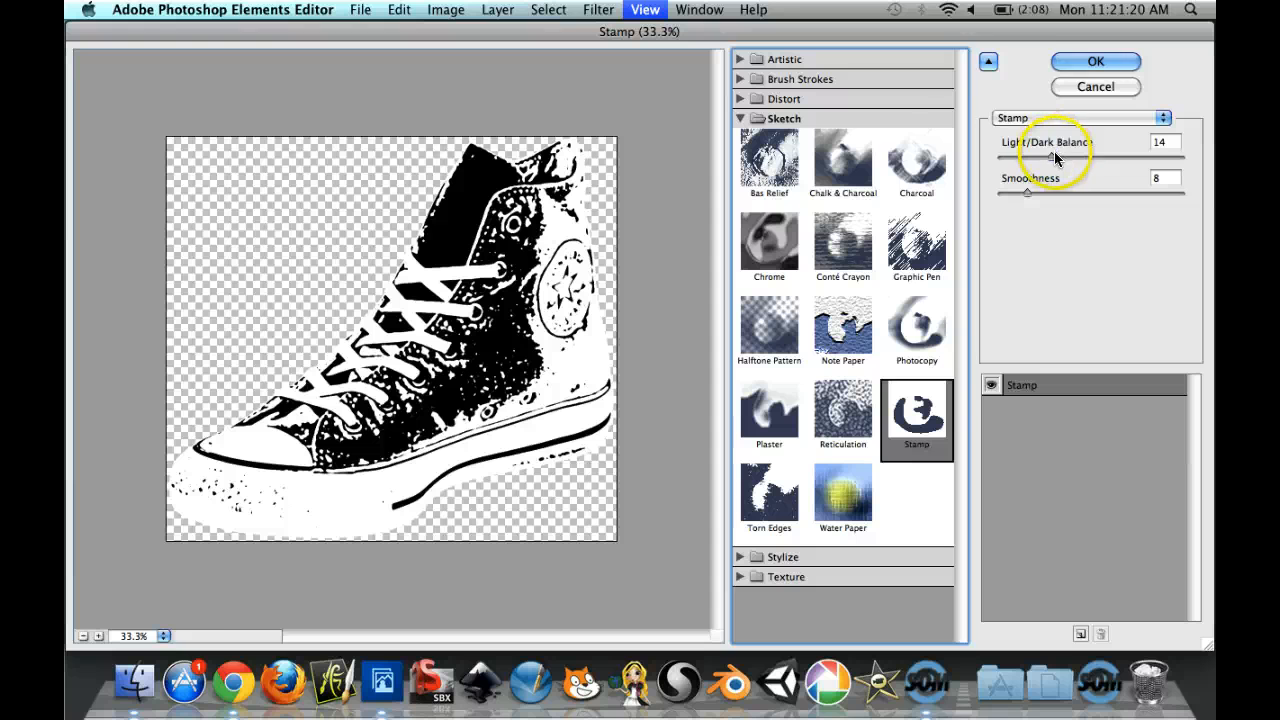
pyautogui.moveTo(1051, 157); pyautogui.dragTo(1088, 150)
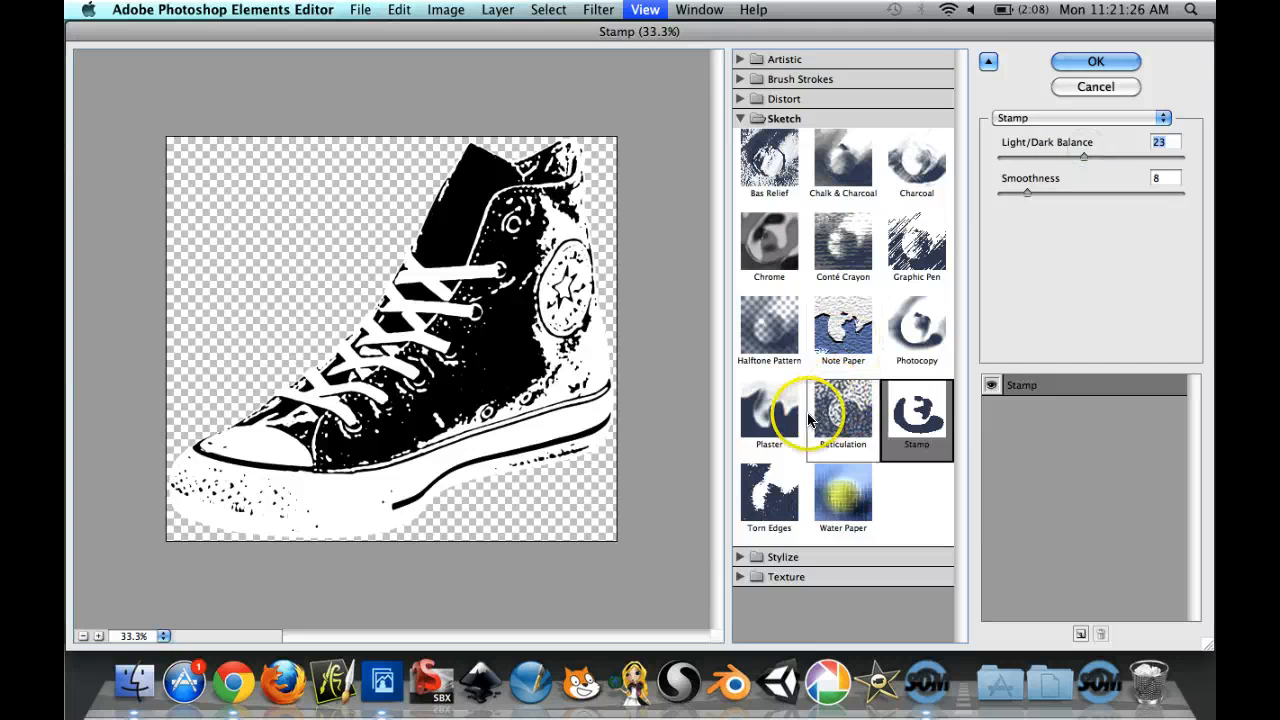
pyautogui.click(778, 418)
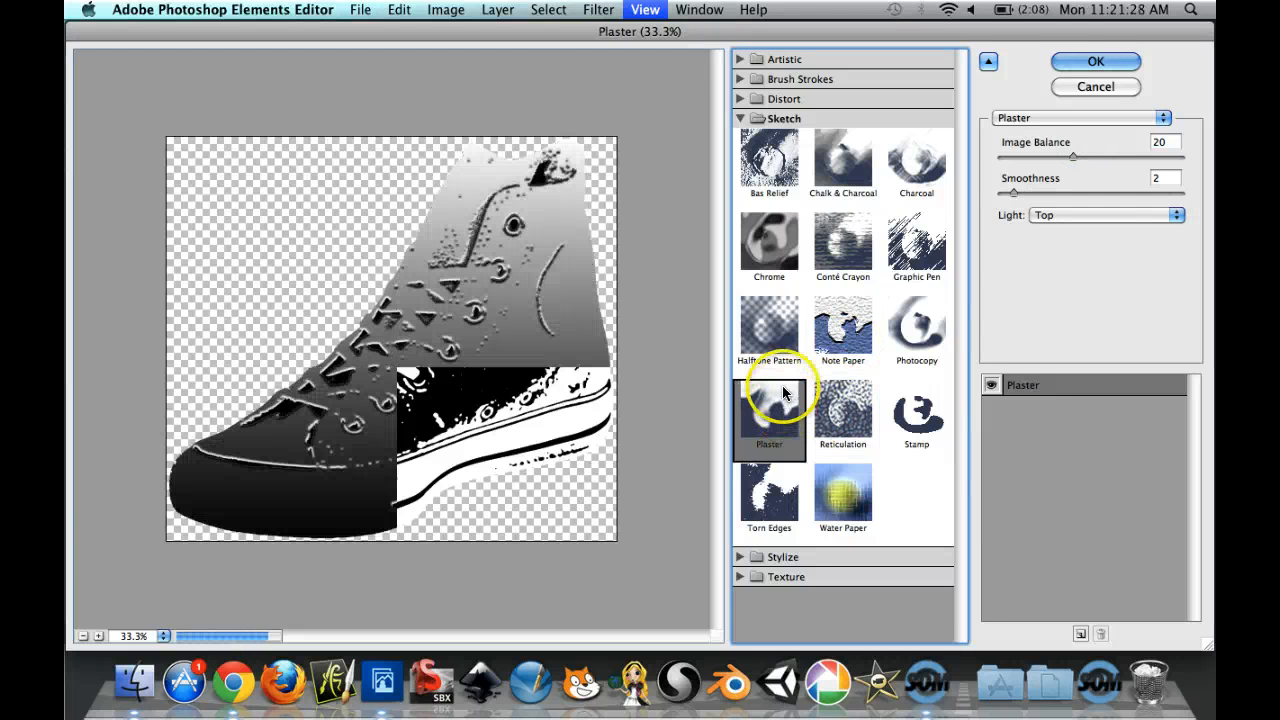
# Apply the Photocopy filter to the shoe comic style layer.
pyautogui.click(1073, 62)
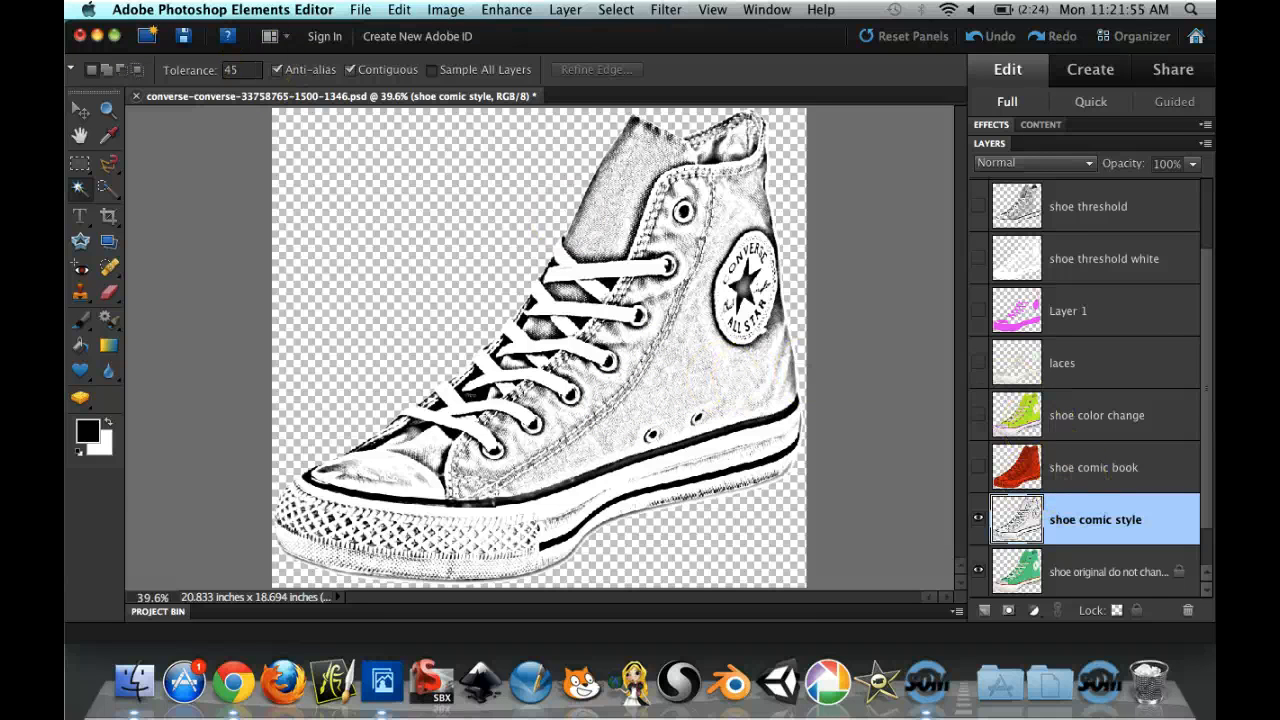
# Adjust the shoe comic style layer's lighting to brightness 42 and contrast 100, comparing with the preview off.
pyautogui.click(516, 10)
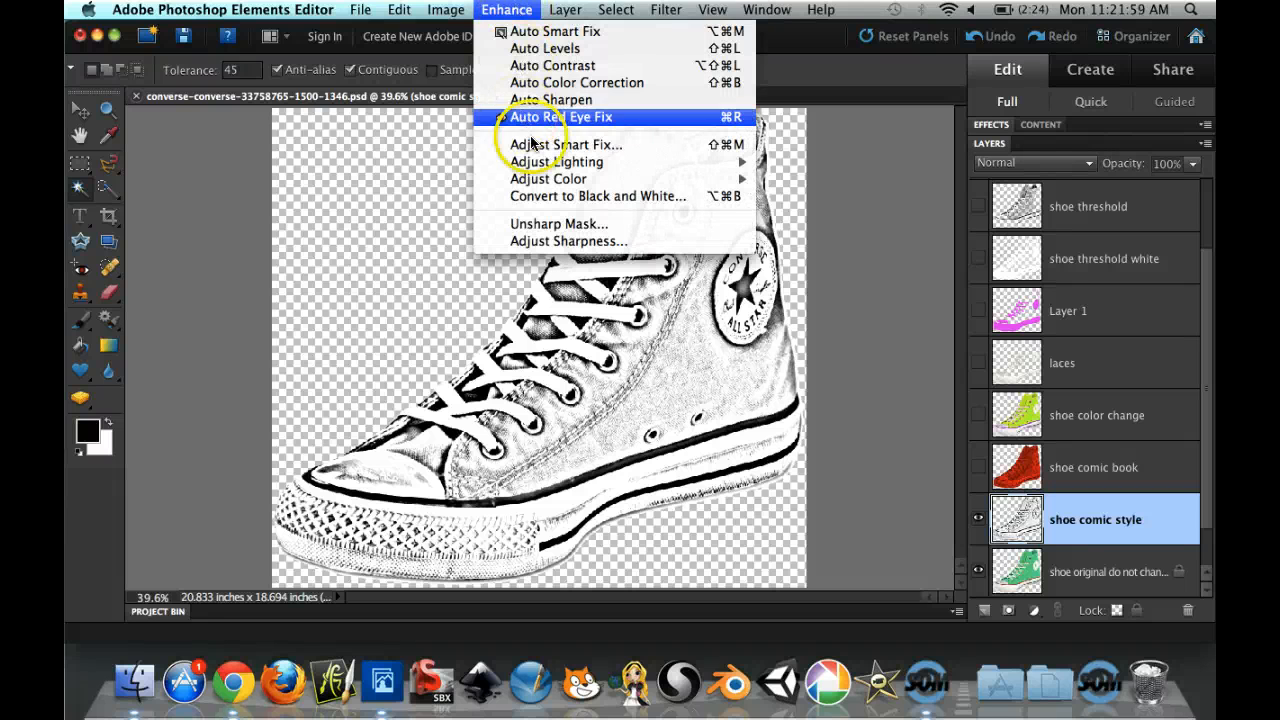
pyautogui.moveTo(520, 161)
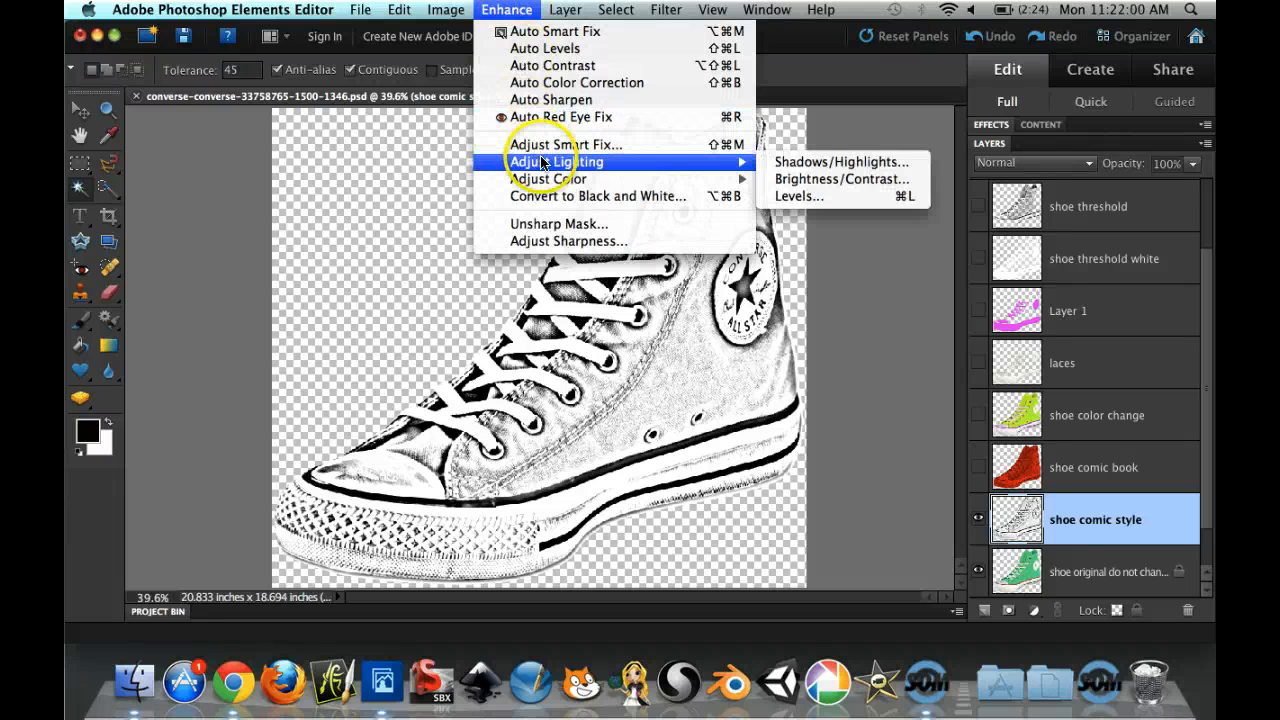
pyautogui.click(806, 177)
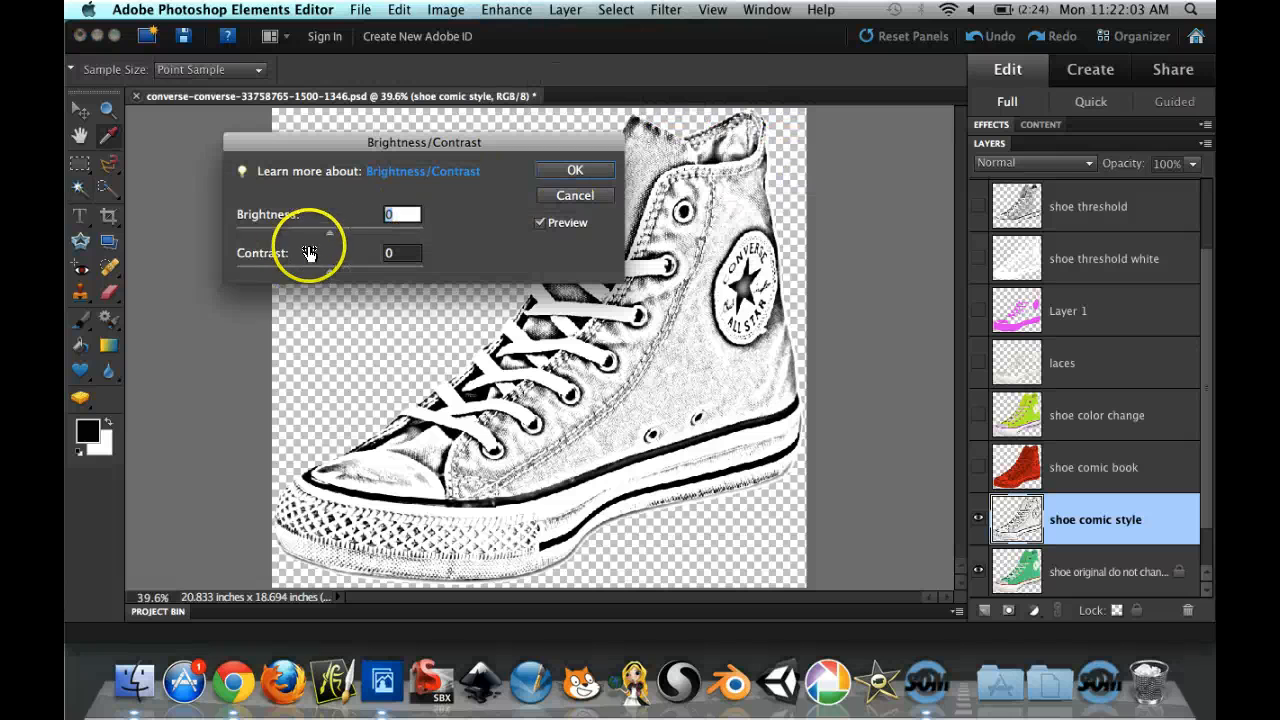
pyautogui.moveTo(330, 271); pyautogui.dragTo(421, 268)
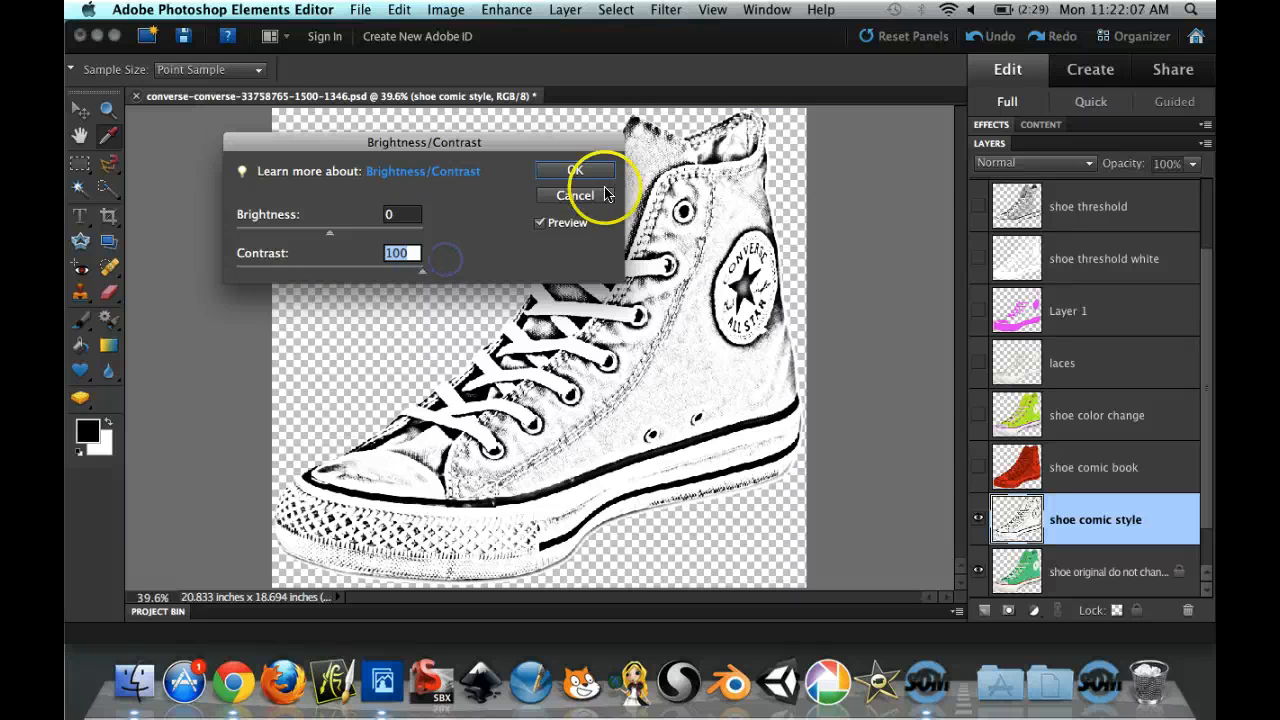
pyautogui.click(558, 224)
pyautogui.click(560, 226)
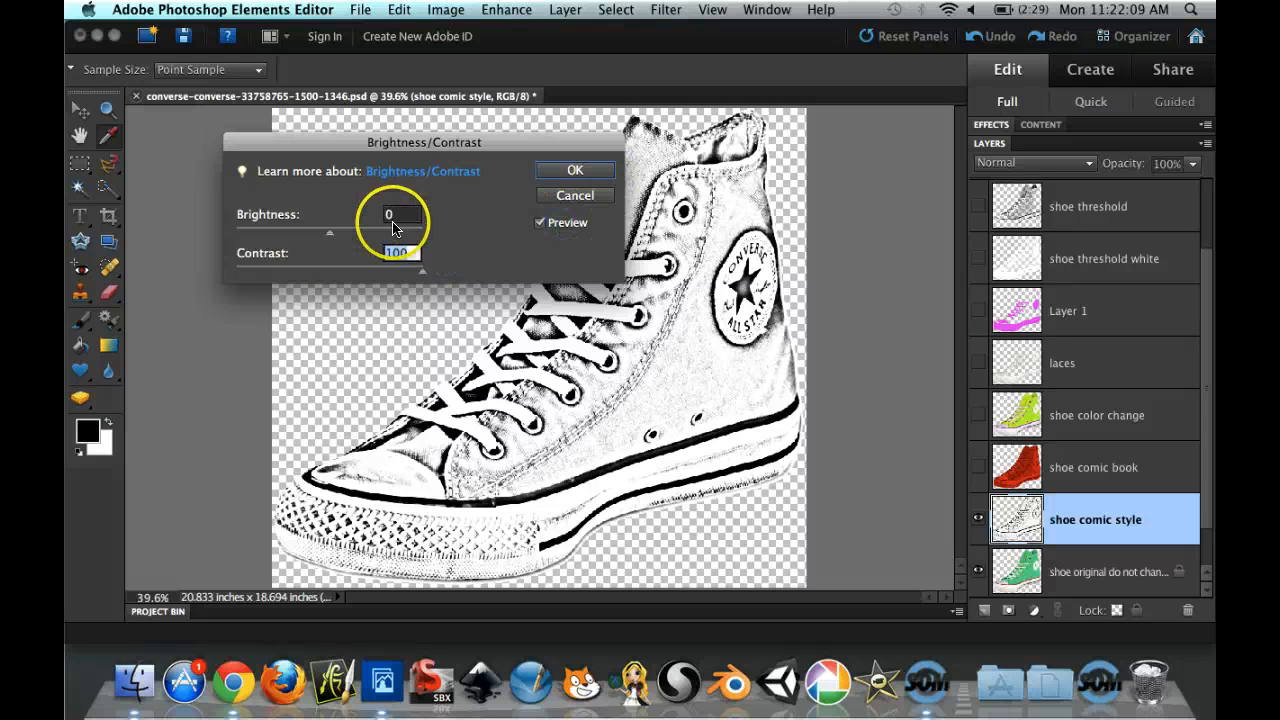
pyautogui.moveTo(323, 234); pyautogui.dragTo(357, 232)
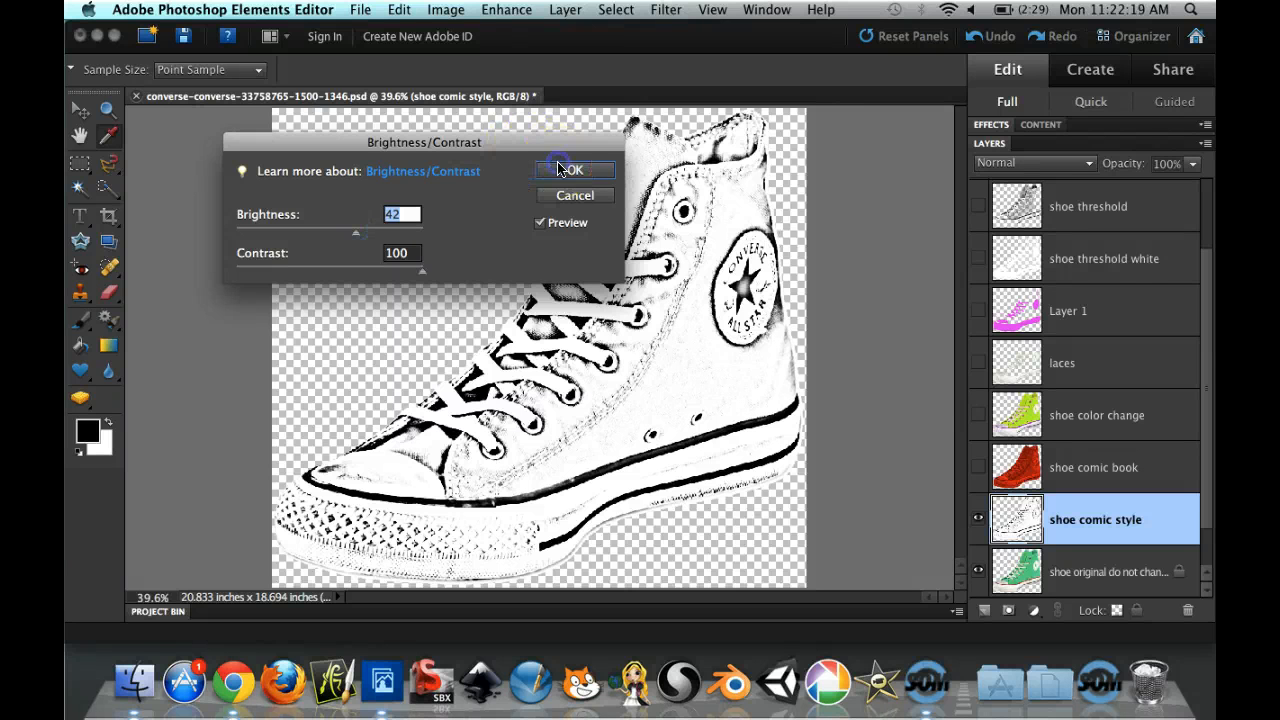
pyautogui.click(561, 172)
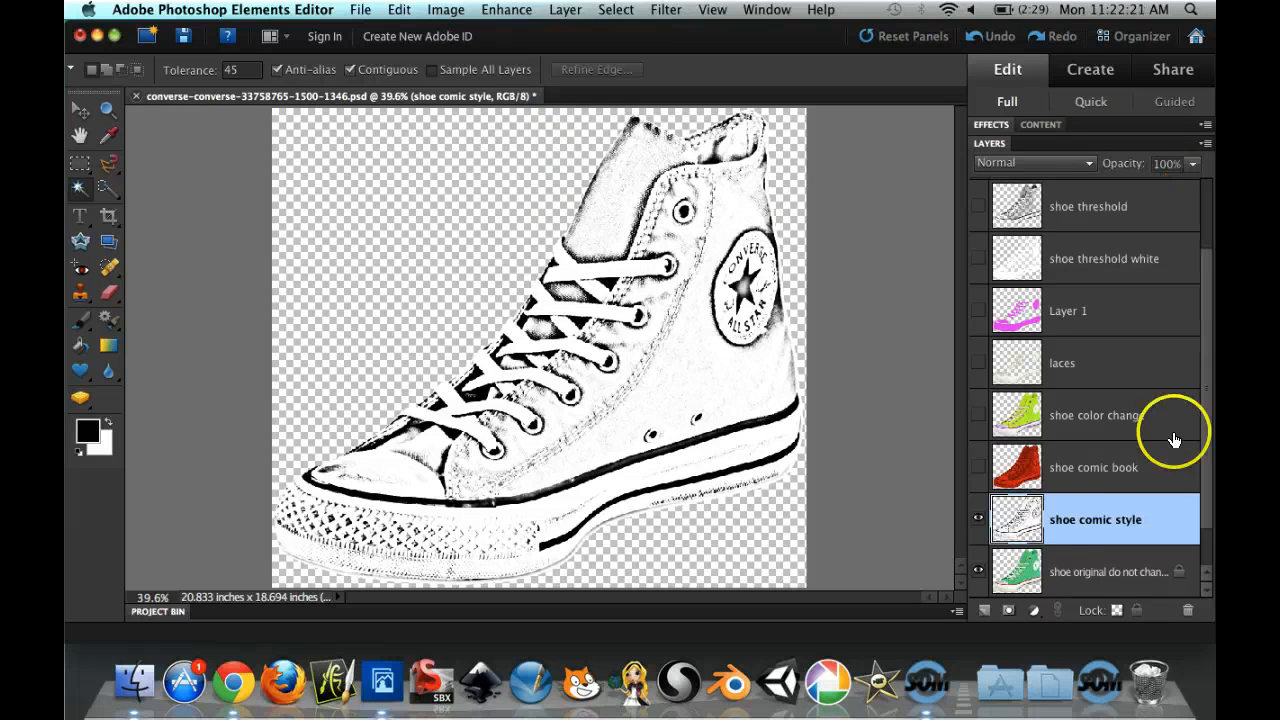
# Duplicate the locked "shoe original do not change!" layer again, keeping the suggested name for the copy.
pyautogui.click(1096, 573)
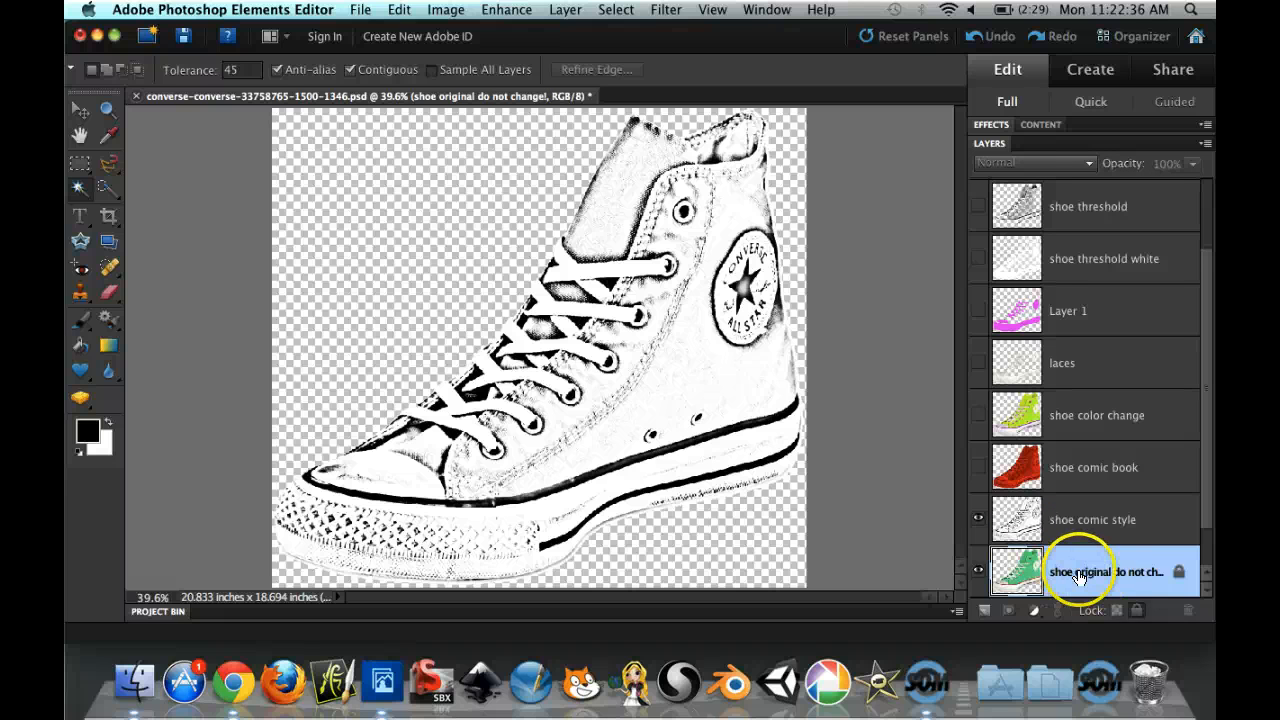
pyautogui.rightClick(1095, 575)
pyautogui.click(1101, 375)
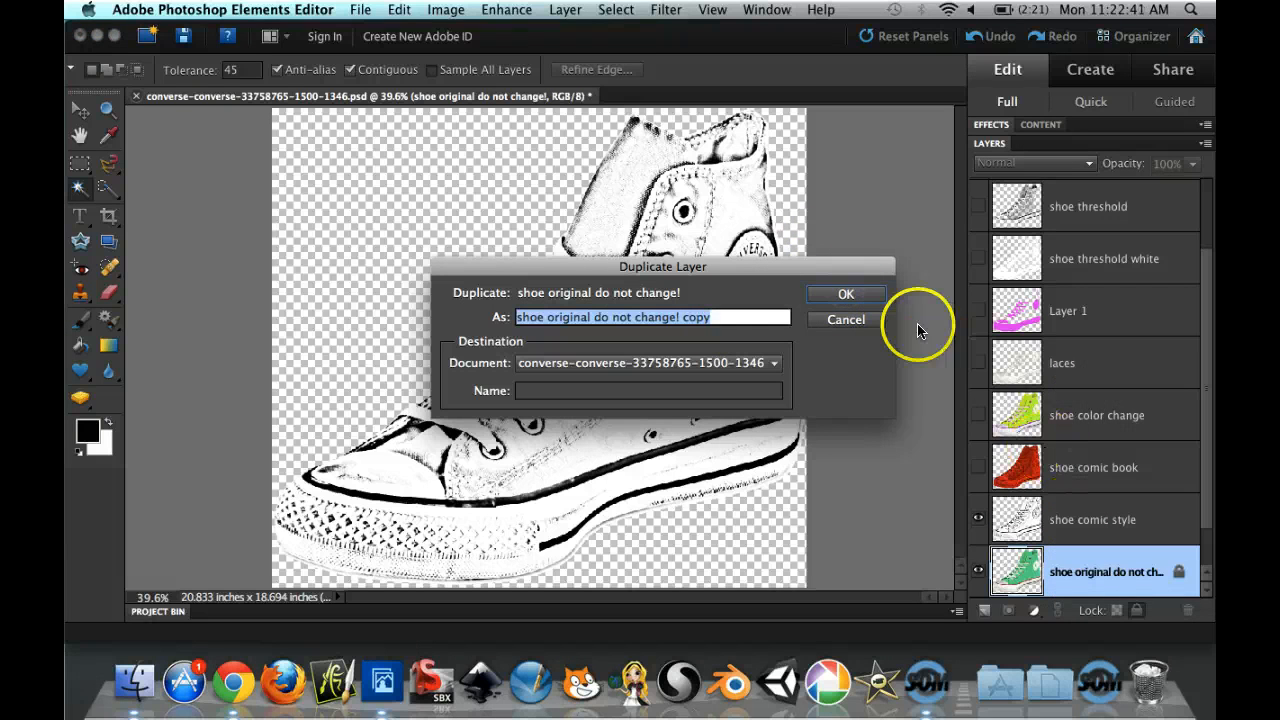
pyautogui.click(850, 298)
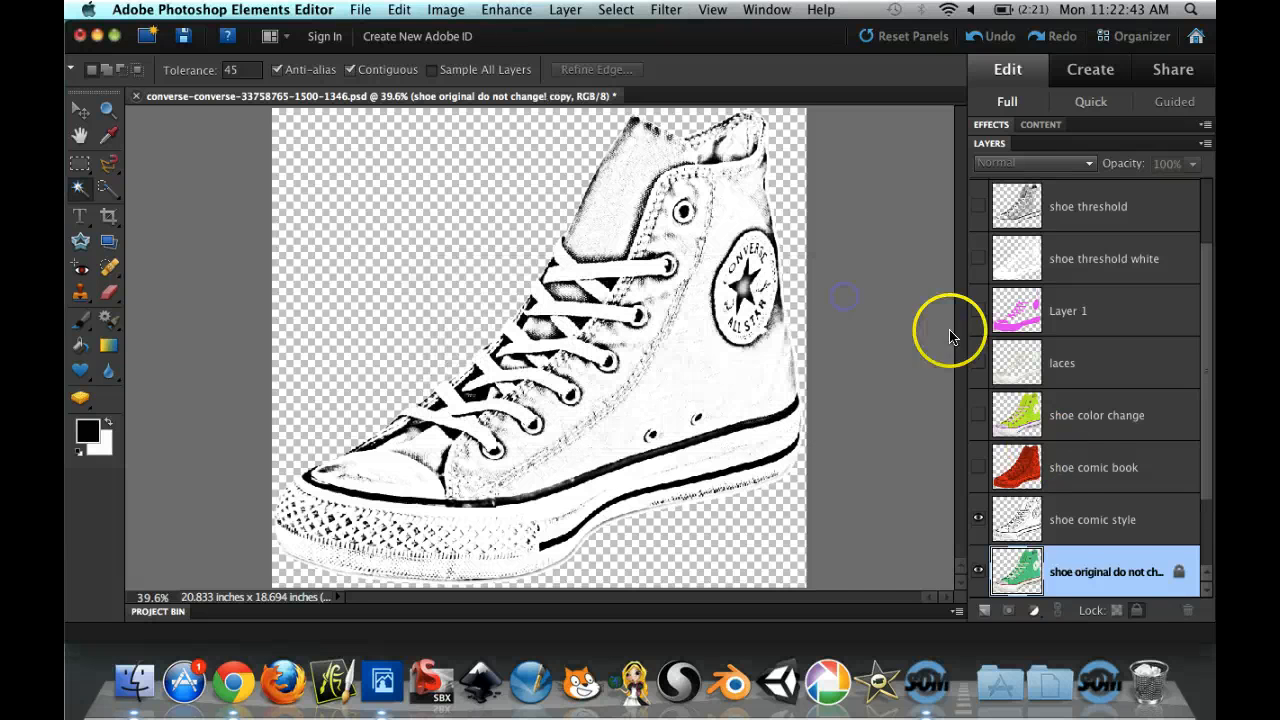
pyautogui.scroll(-2, 1097, 470)
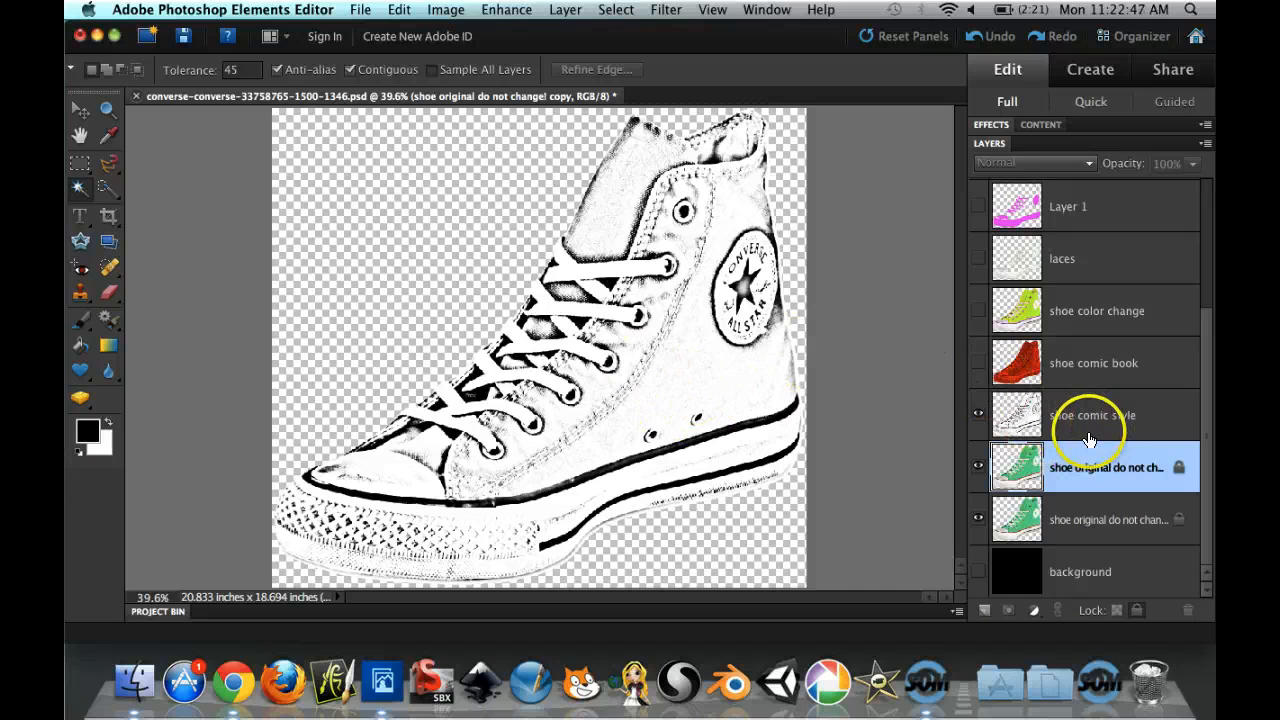
# Unlock the copied original shoe layer and set the foreground color to pure red, ff0000.
pyautogui.click(1138, 608)
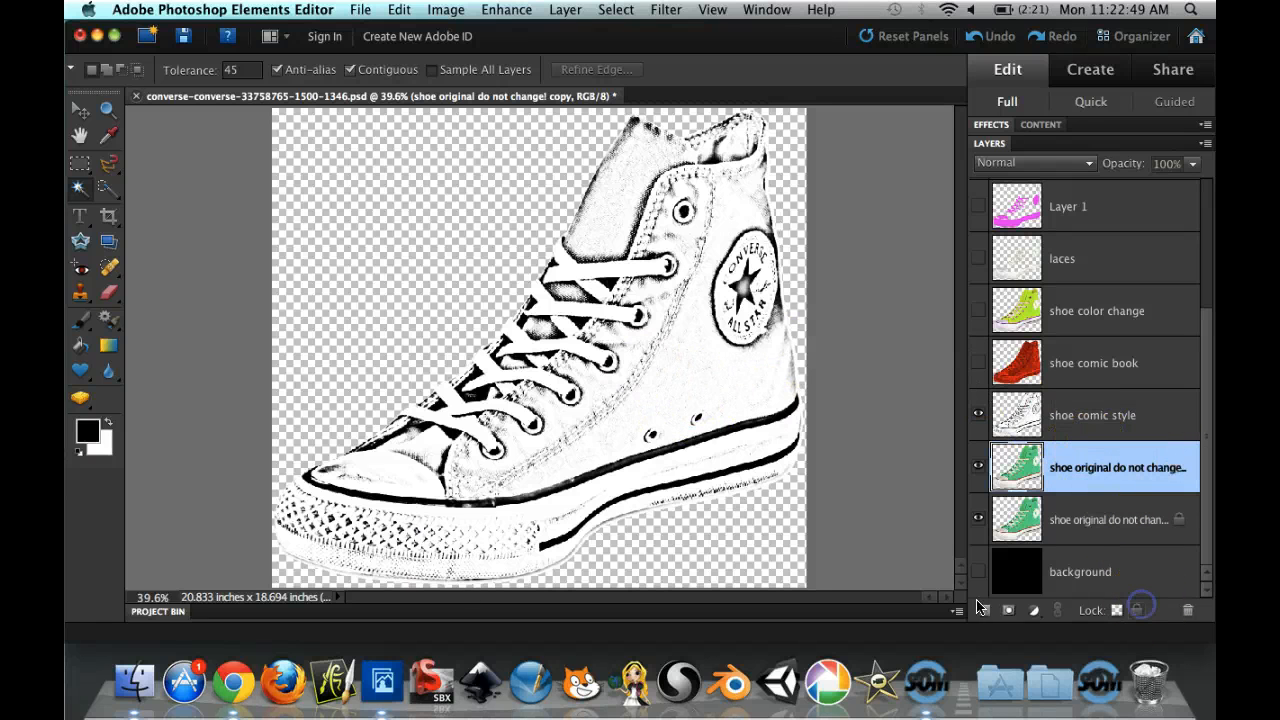
pyautogui.click(89, 431)
pyautogui.moveTo(302, 228); pyautogui.dragTo(439, 137)
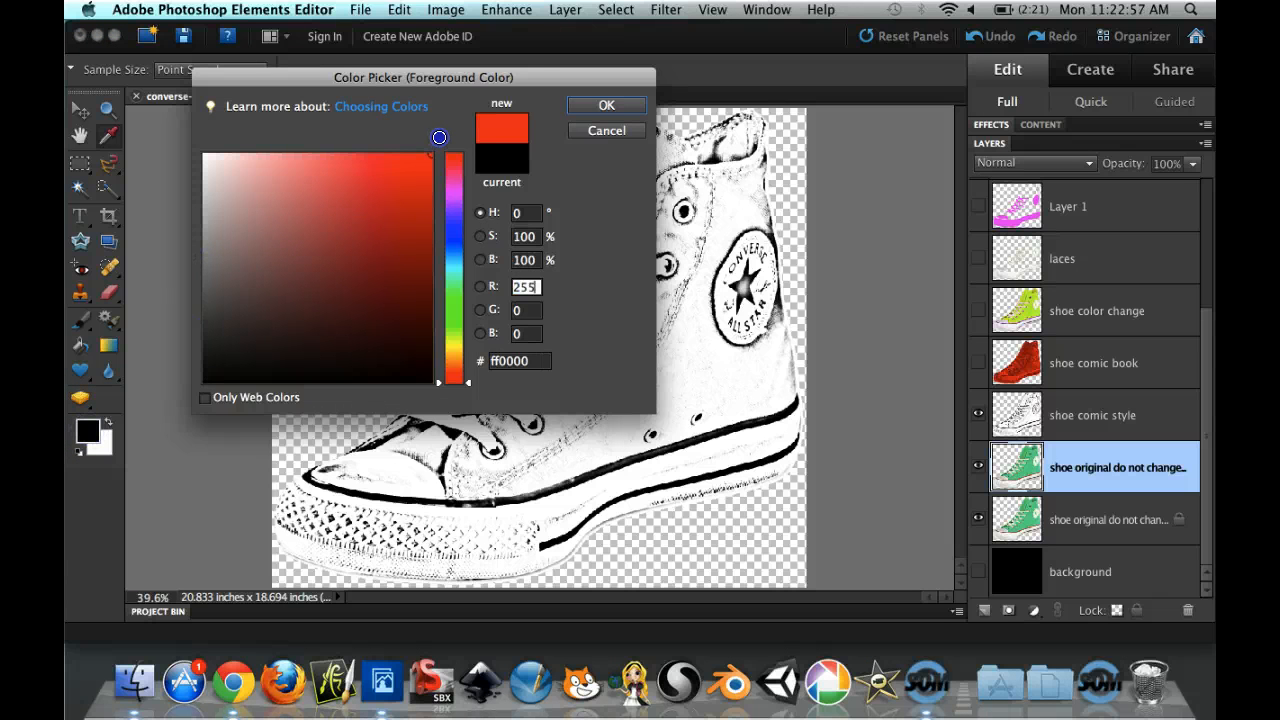
pyautogui.click(622, 107)
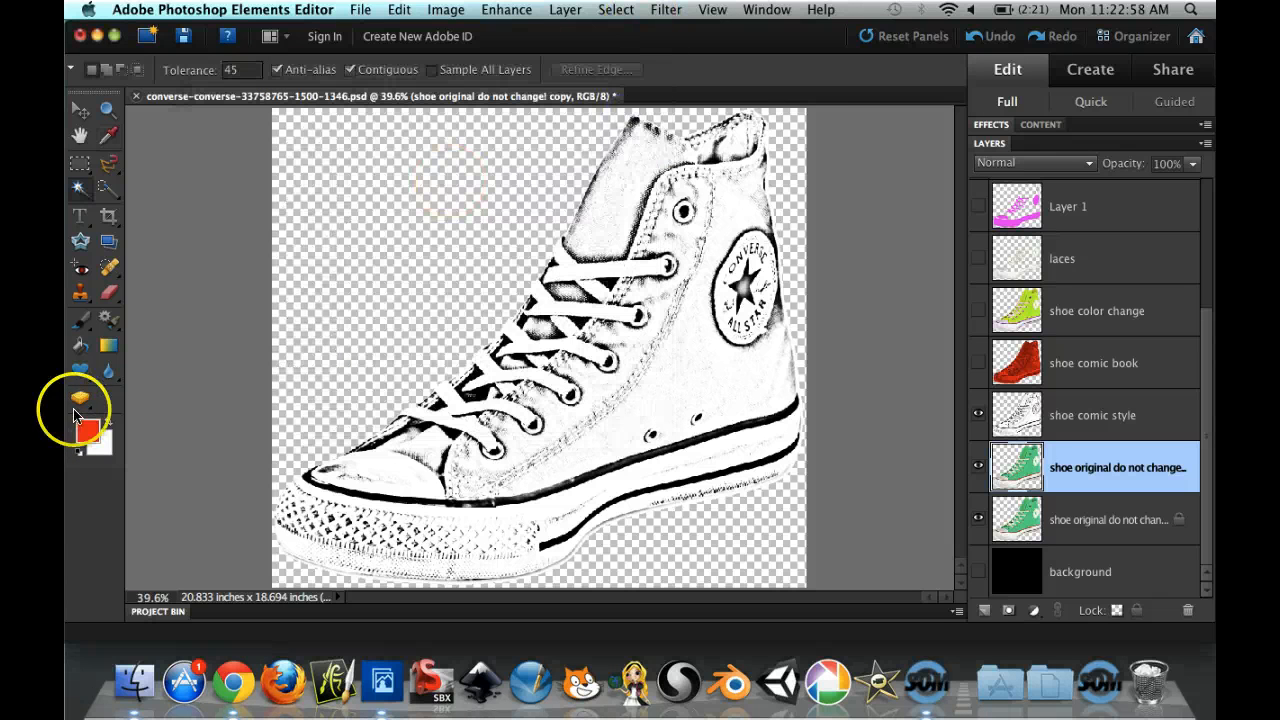
# Set the background color to a bright blue, 4b47fb.
pyautogui.click(101, 452)
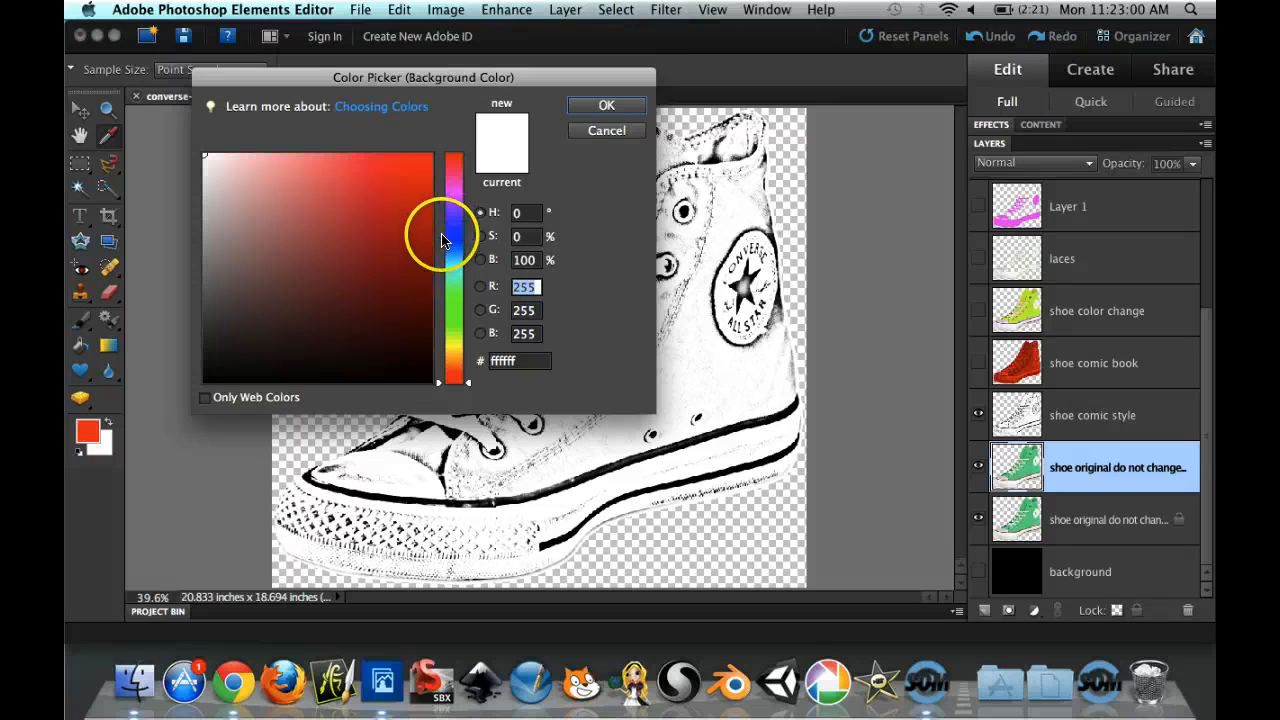
pyautogui.click(452, 230)
pyautogui.moveTo(391, 183); pyautogui.dragTo(367, 156)
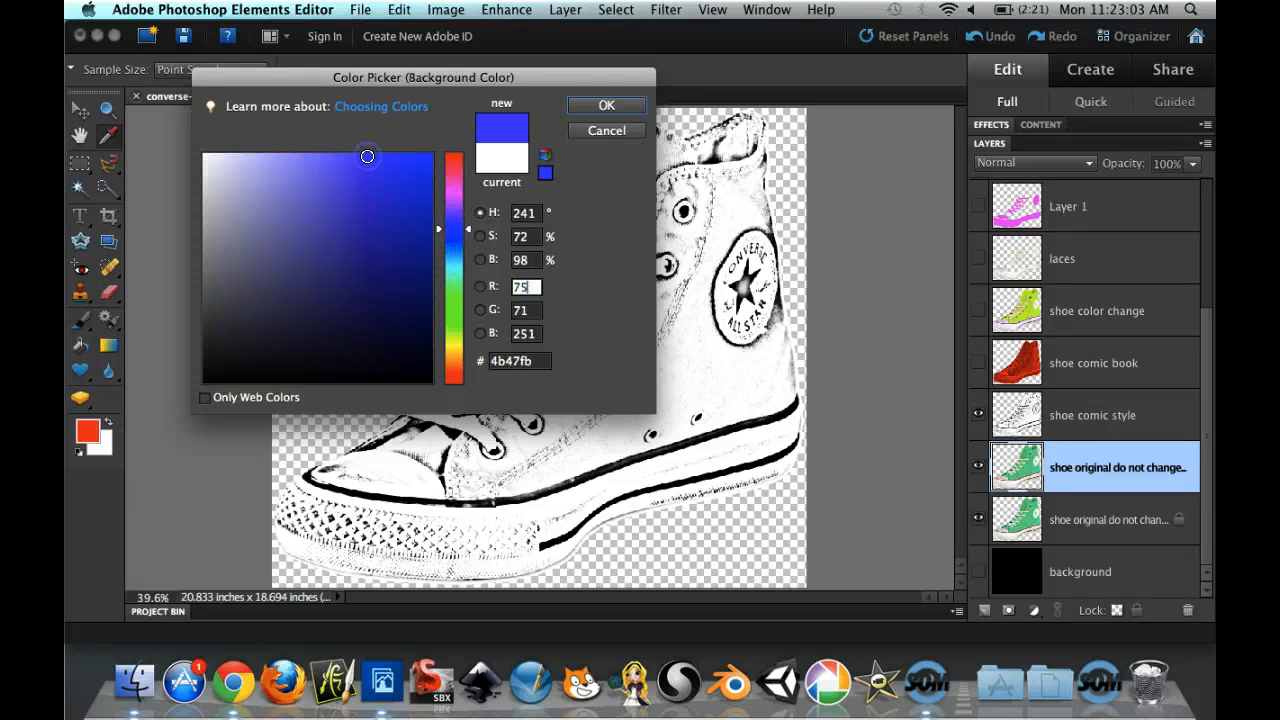
pyautogui.click(590, 105)
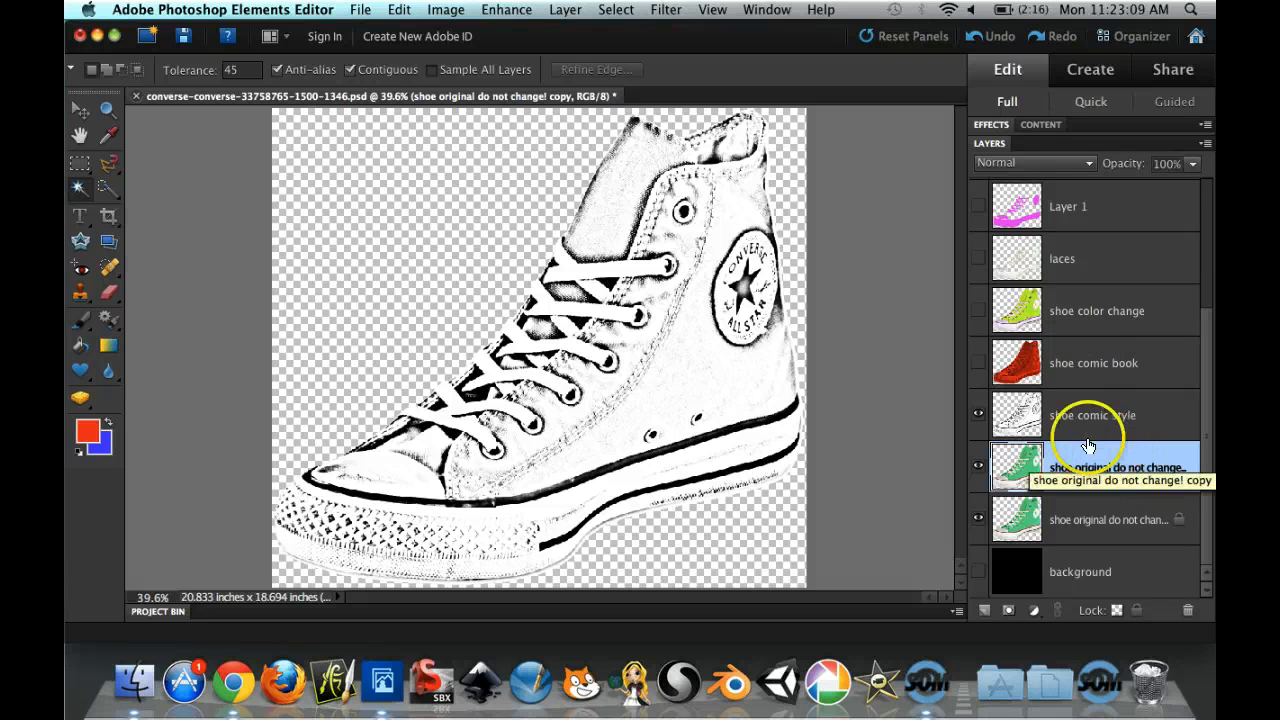
# Choose the Halftone Pattern filter for the copied shoe layer with size 6 and contrast 24.
pyautogui.click(666, 9)
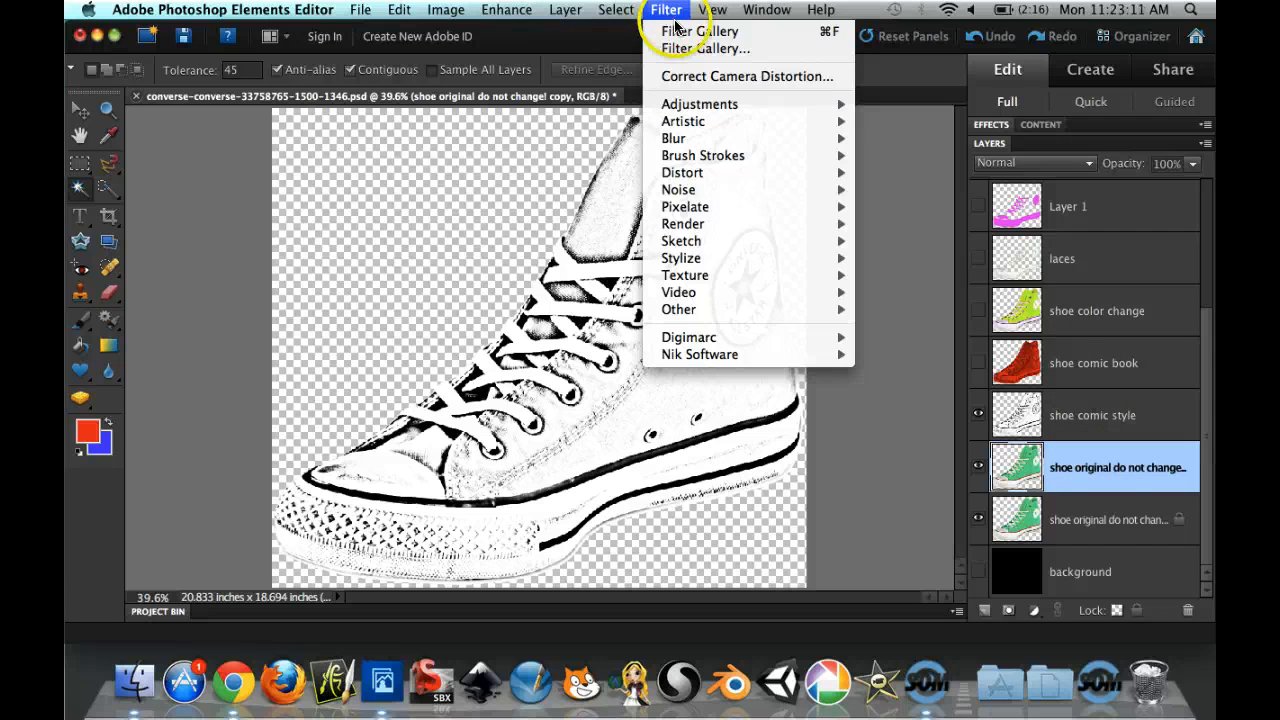
pyautogui.click(672, 48)
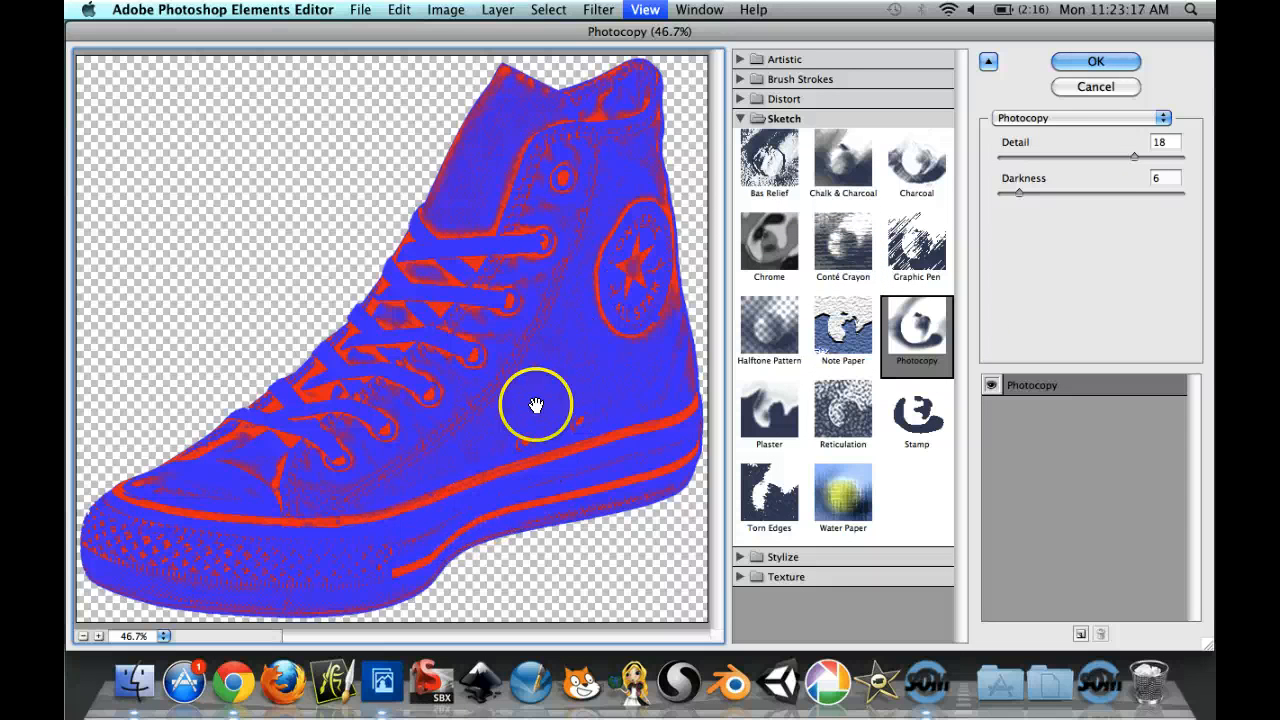
pyautogui.click(764, 341)
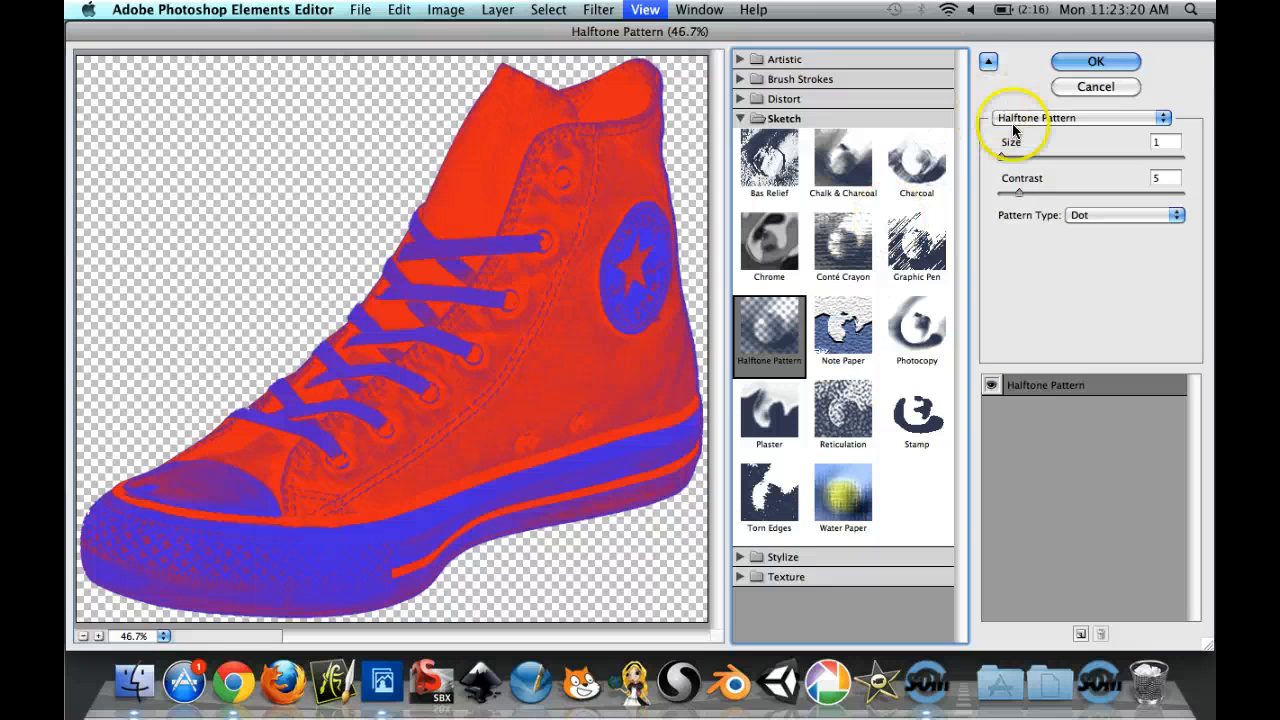
pyautogui.click(1021, 158)
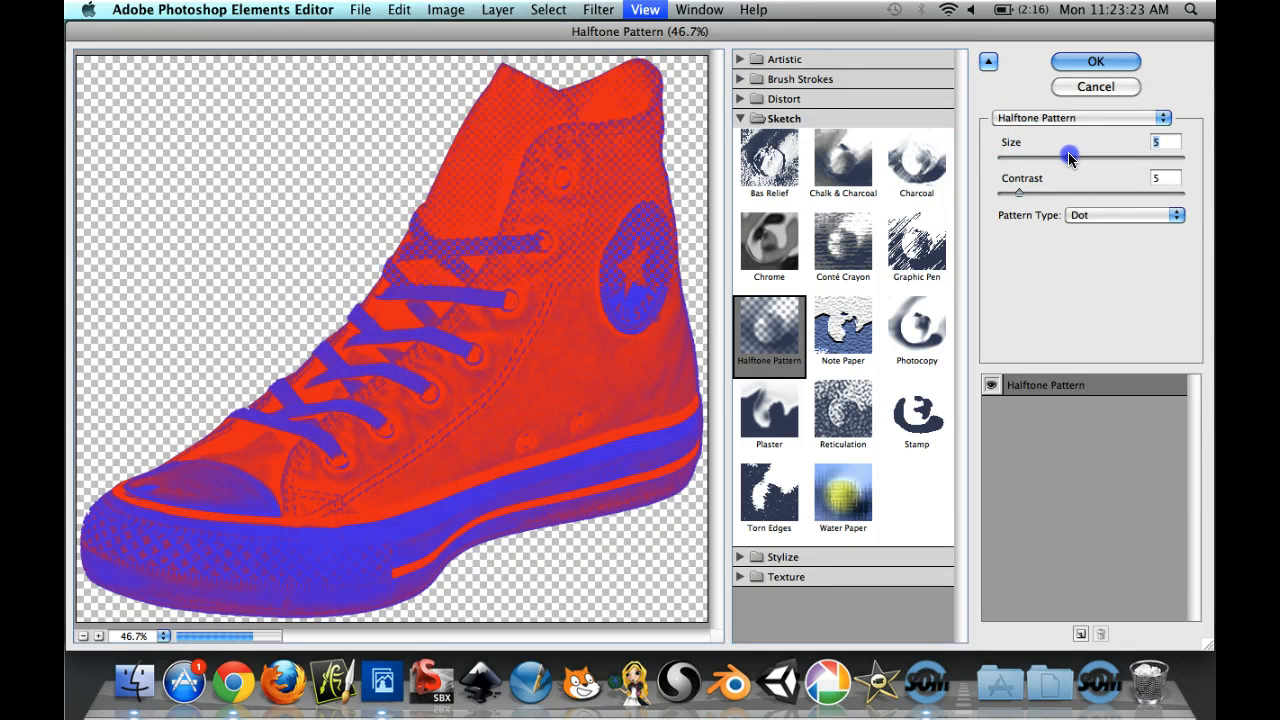
pyautogui.click(1019, 190)
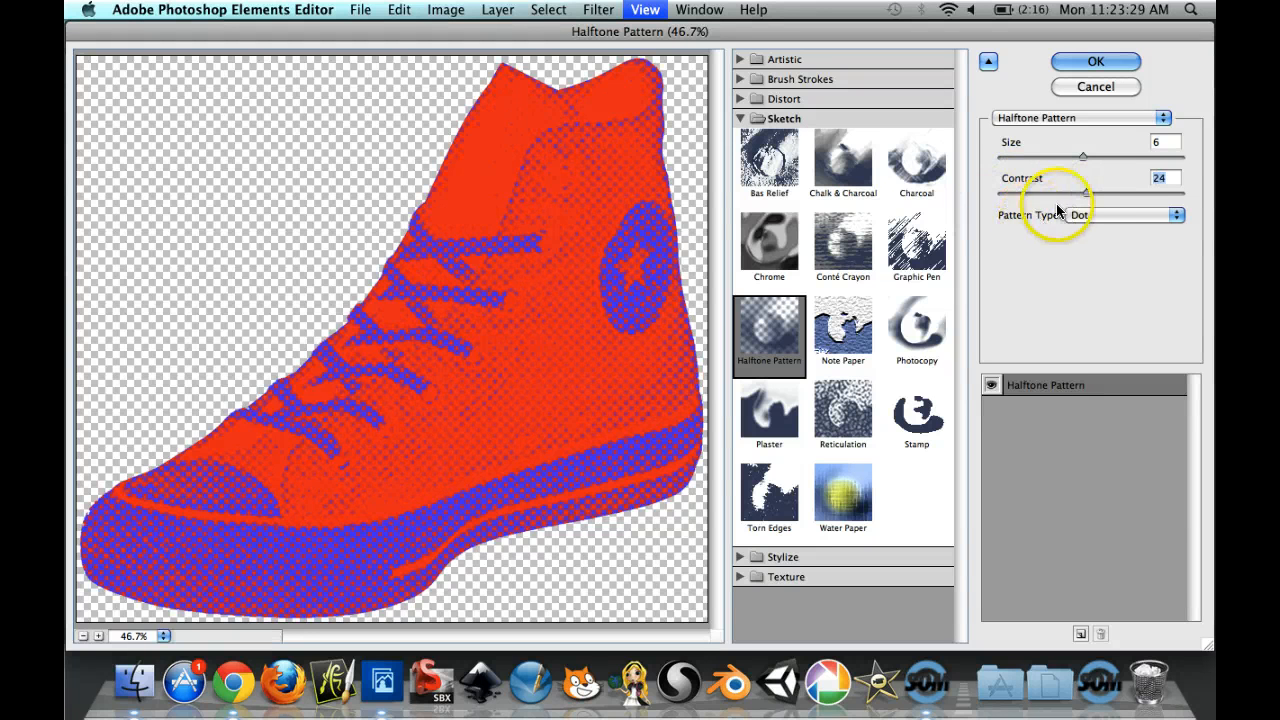
# Try the Circle and Line pattern types for the halftone and return to Dot.
pyautogui.click(1090, 215)
pyautogui.click(1087, 202)
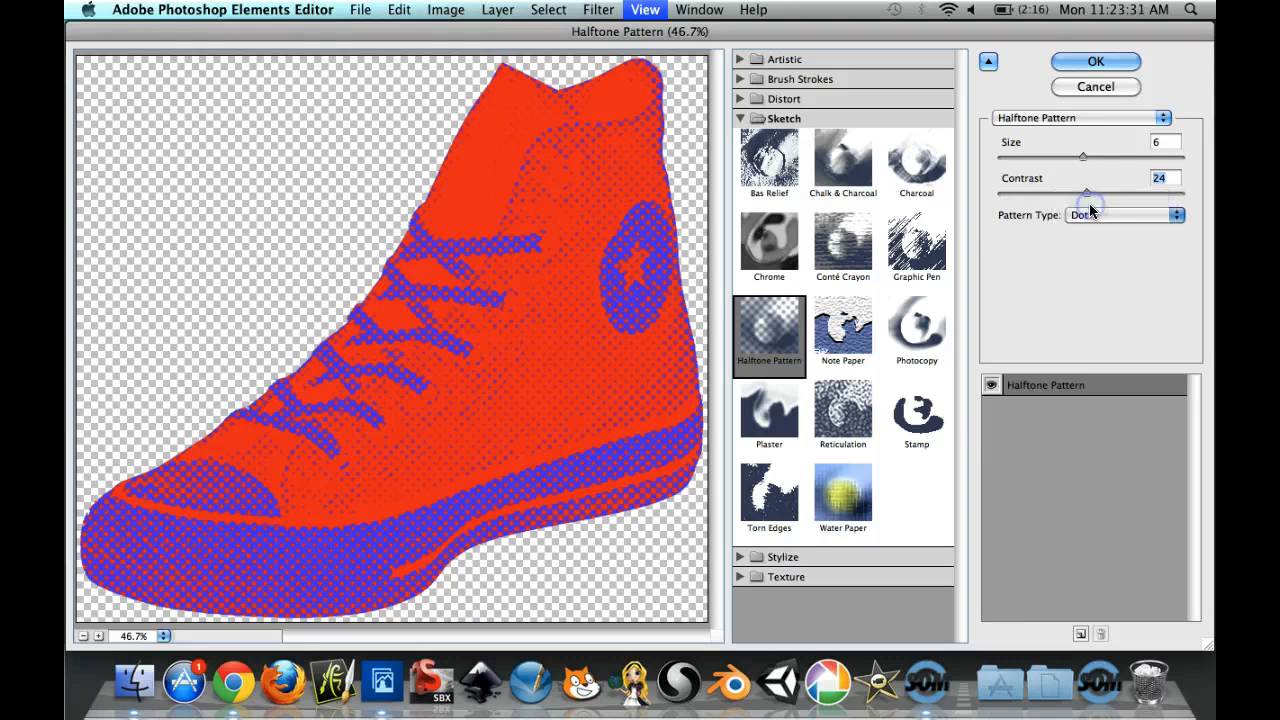
pyautogui.click(1098, 215)
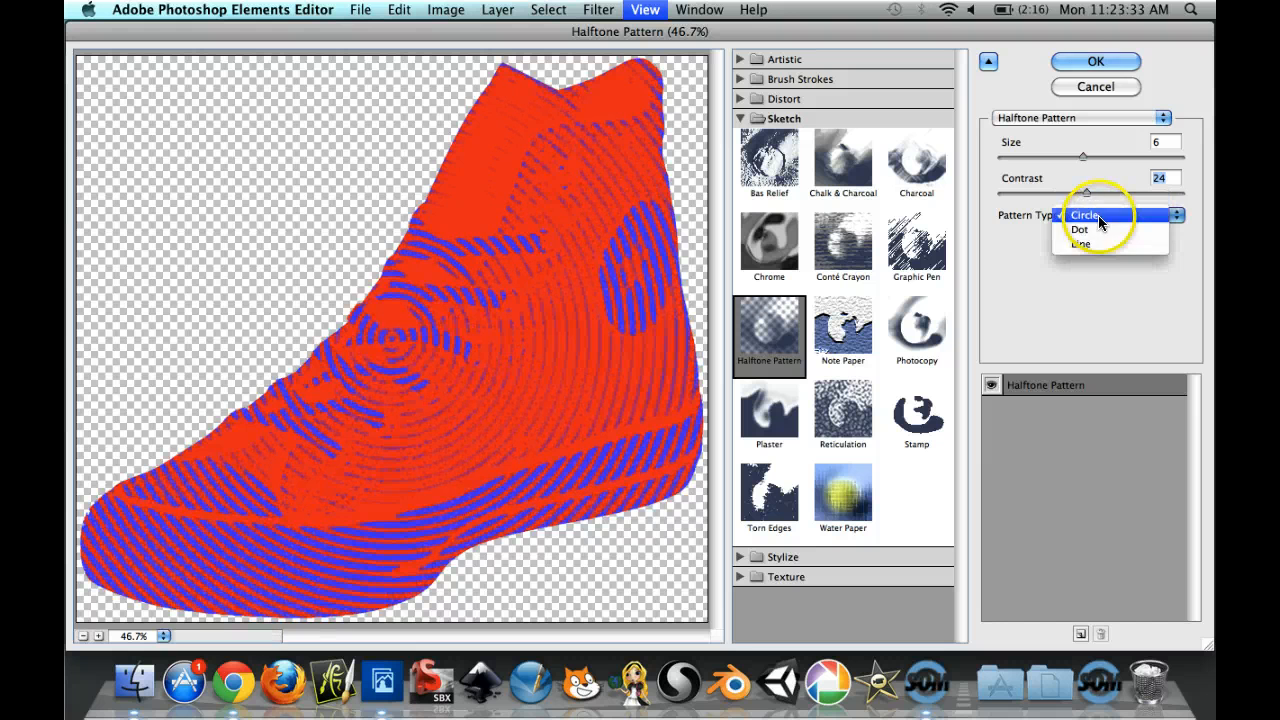
pyautogui.click(1098, 241)
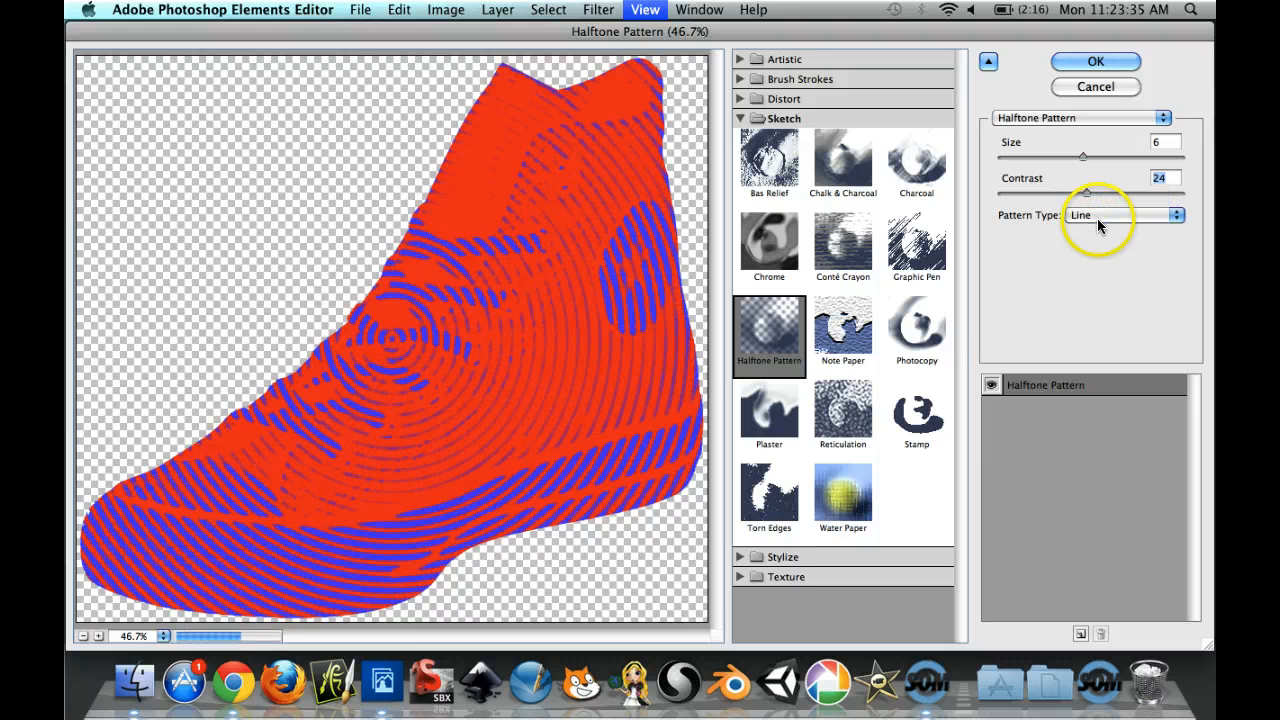
pyautogui.click(1097, 215)
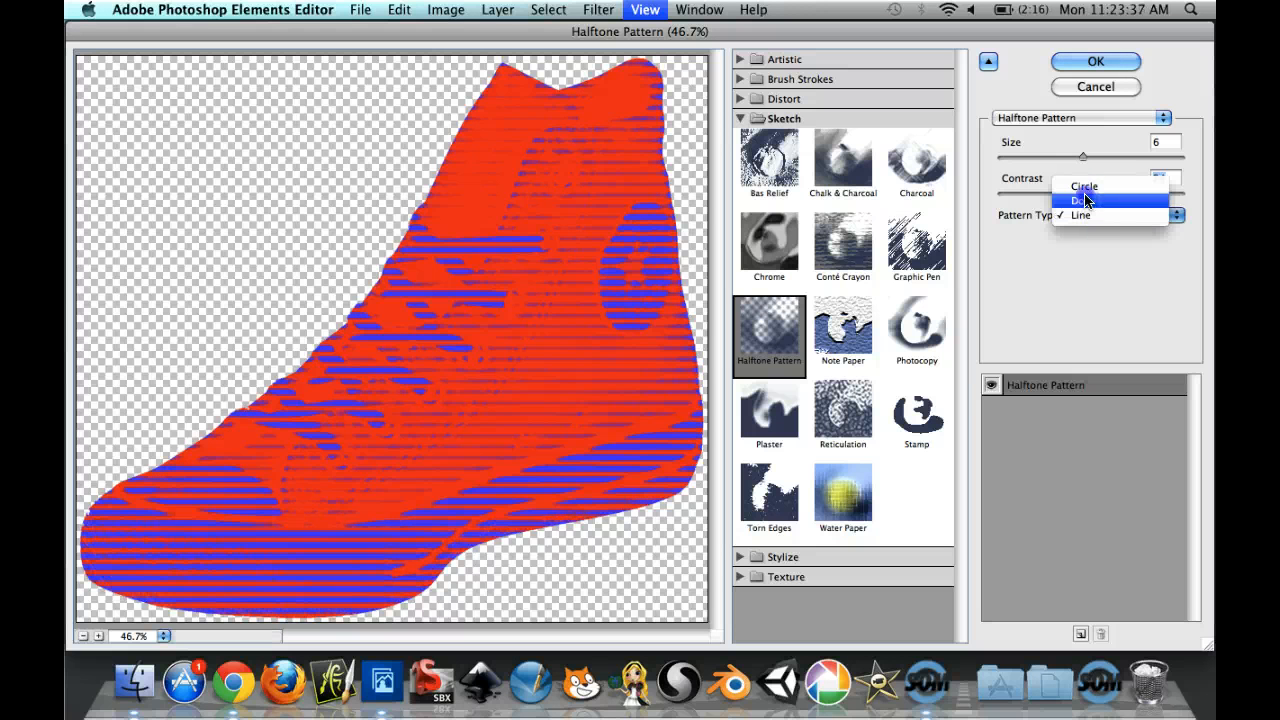
pyautogui.click(1087, 201)
# Increase the halftone dot size to 8, raise the contrast slightly and apply the filter.
pyautogui.moveTo(1072, 151); pyautogui.dragTo(1108, 155)
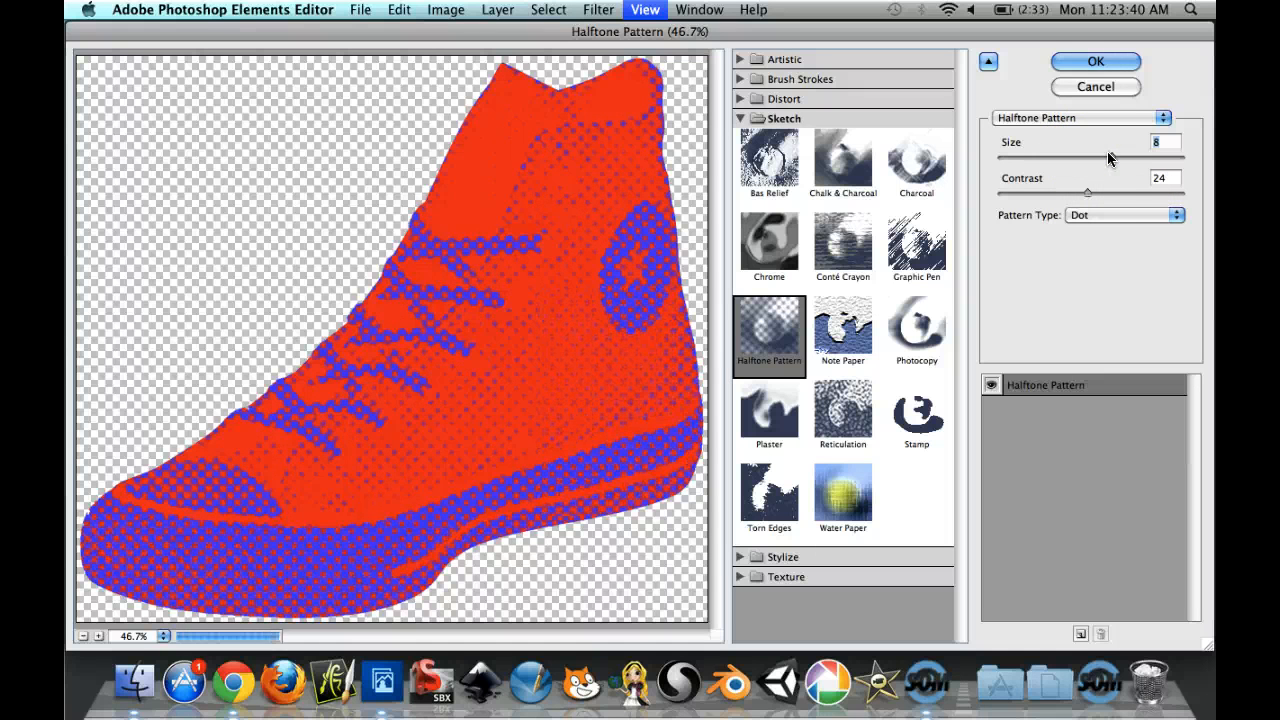
pyautogui.moveTo(1089, 192); pyautogui.dragTo(1105, 193)
pyautogui.click(1078, 62)
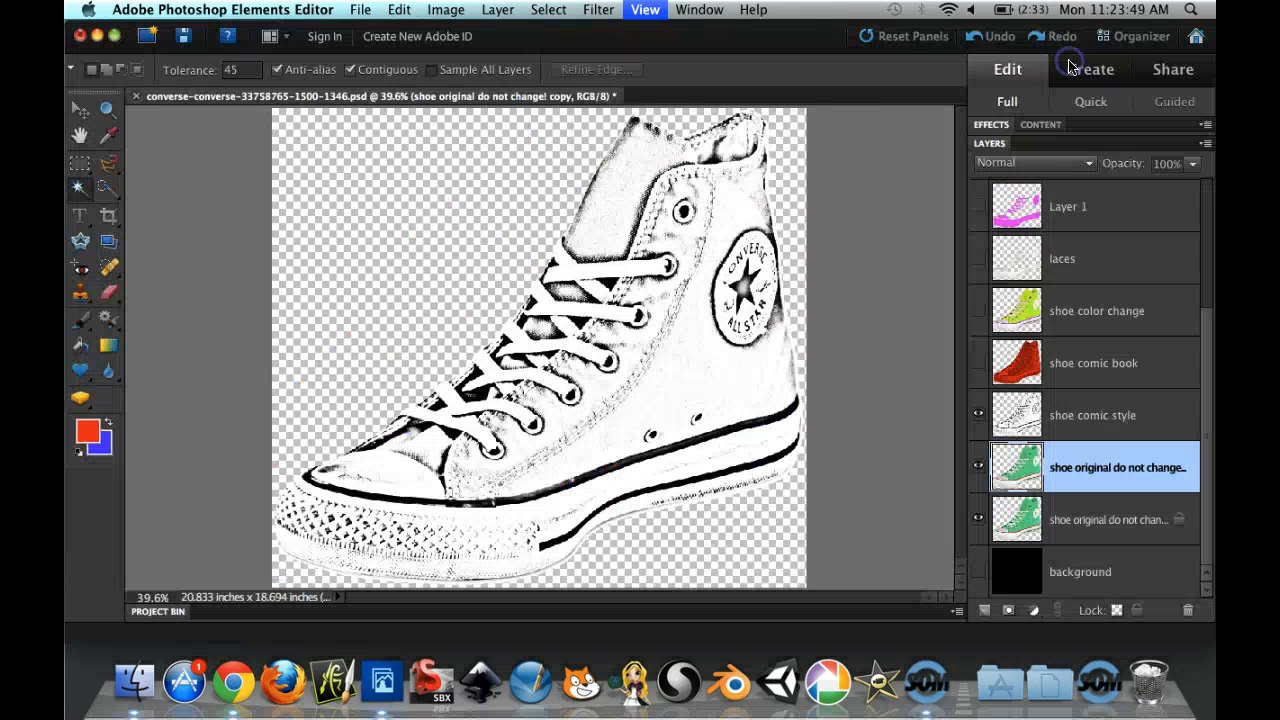
# Set the shoe comic style layer's blend mode to Multiply.
pyautogui.click(1068, 420)
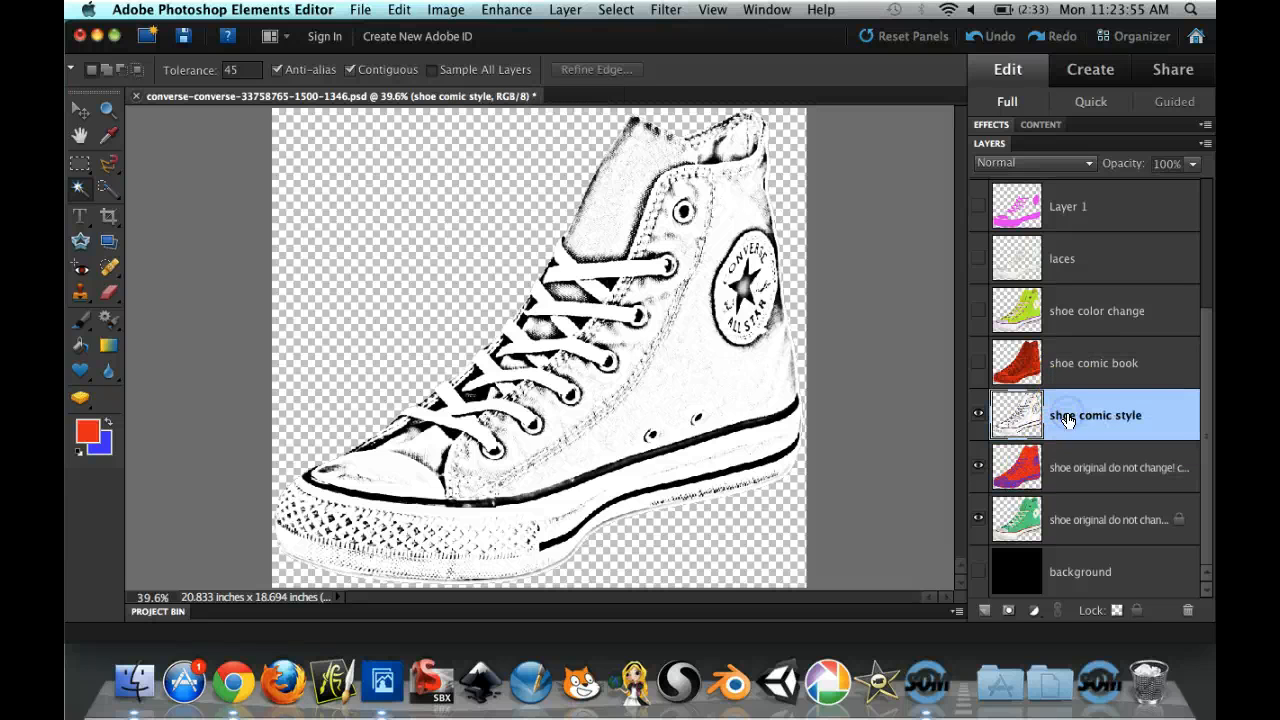
pyautogui.click(993, 164)
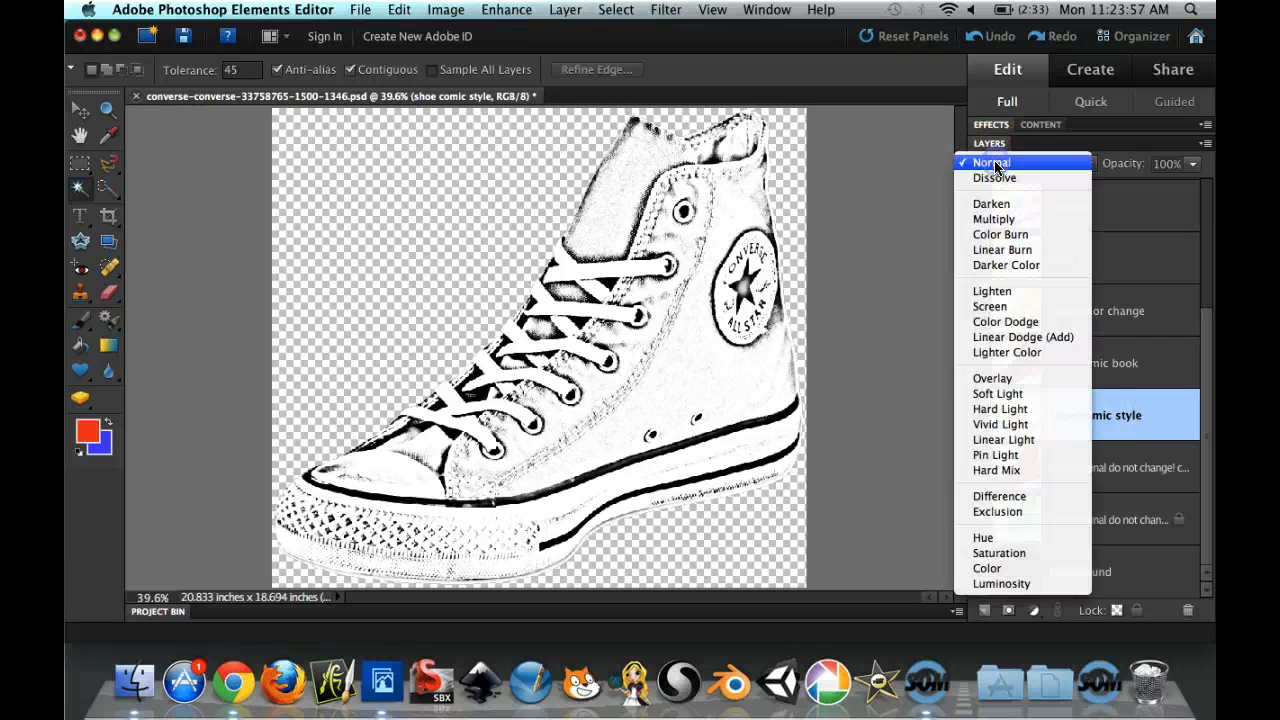
pyautogui.click(998, 219)
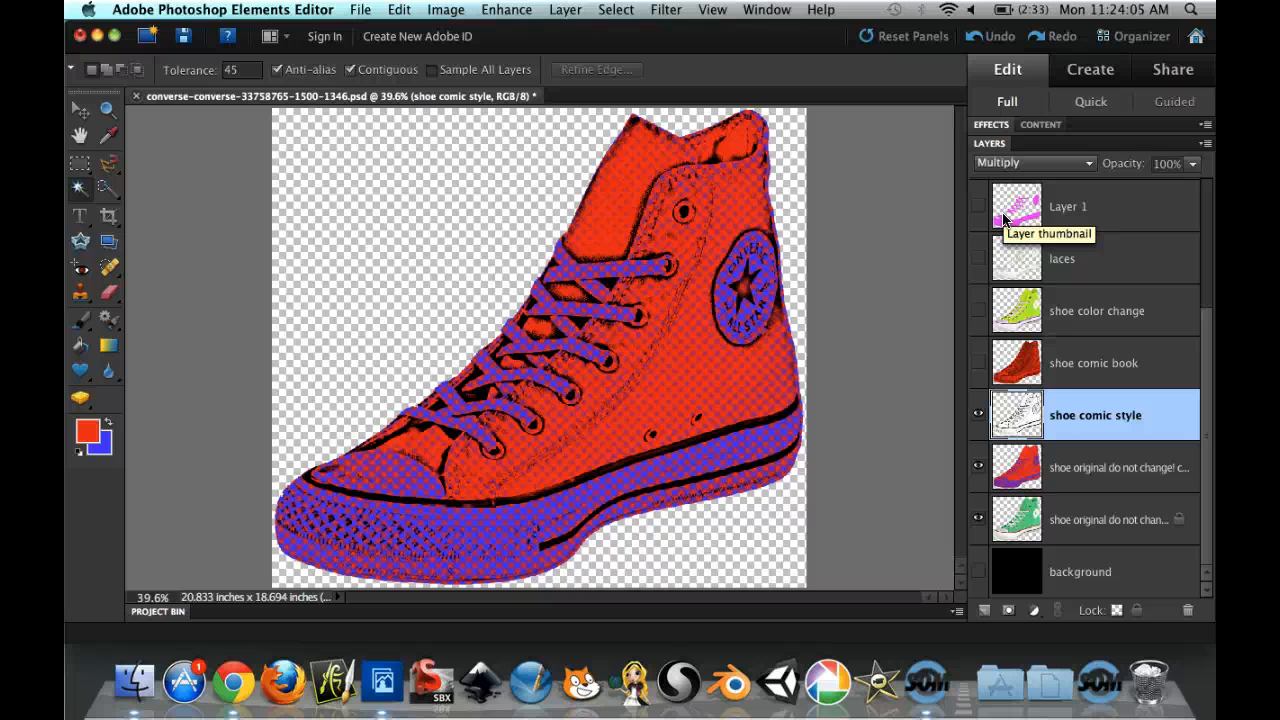
pyautogui.click(1001, 203)
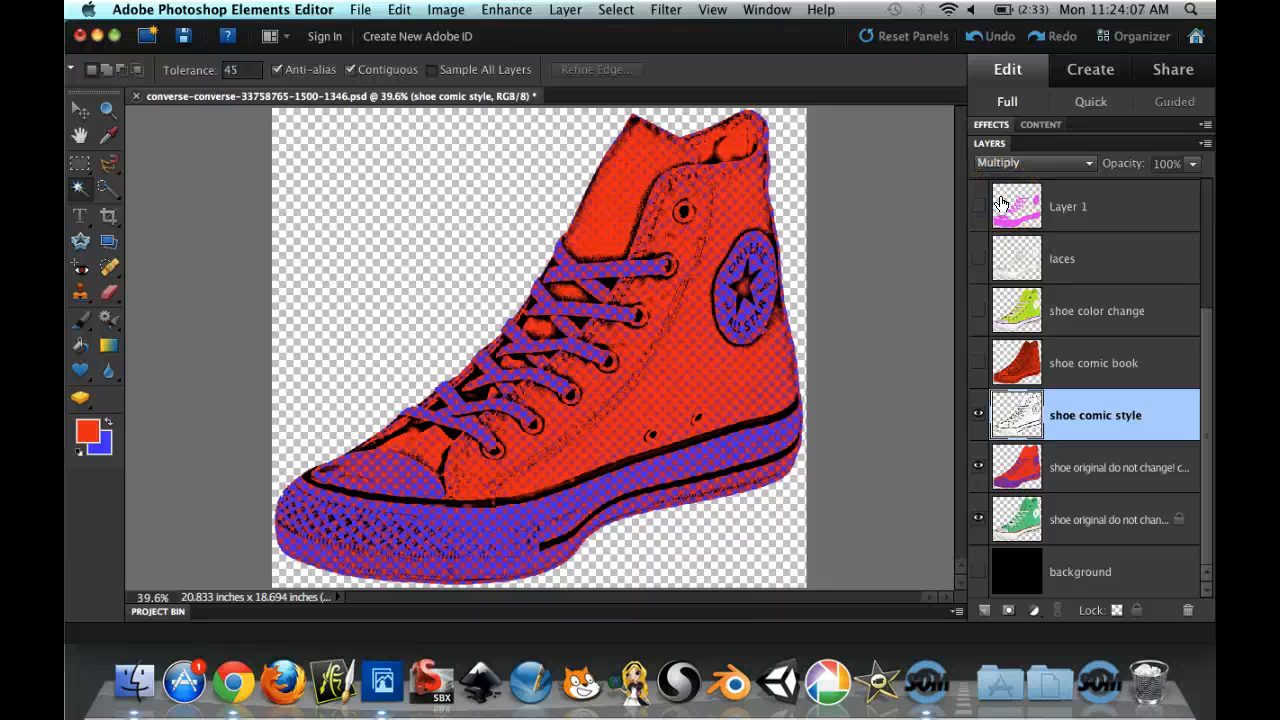